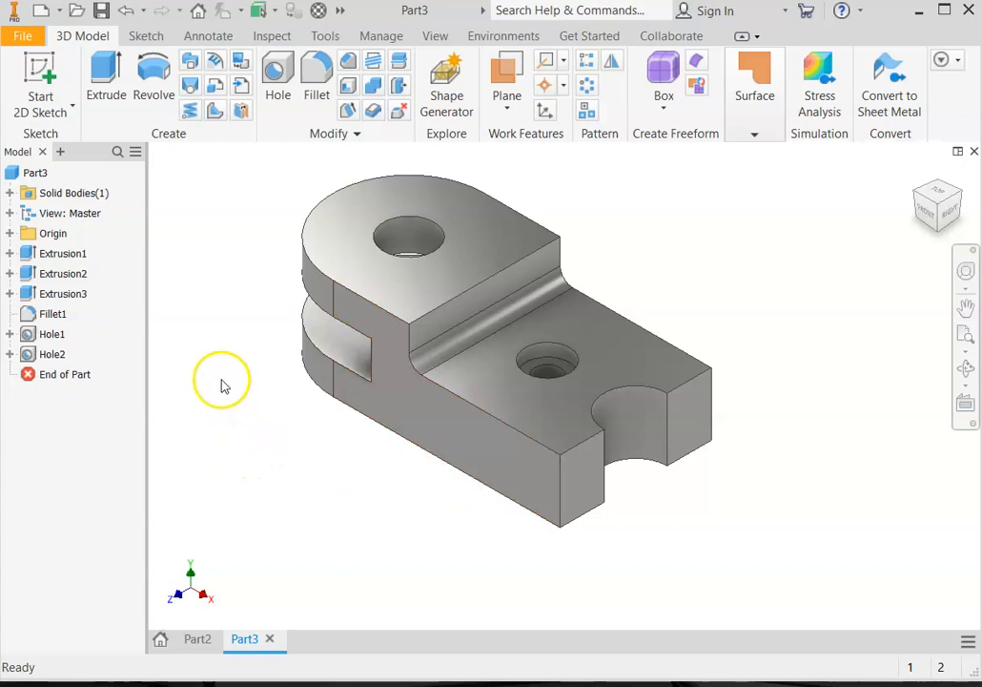
- Create a new drawing from the ENGR-18 English.idw template in the English templates
{"action": "left_click", "coordinate": [27, 35]}
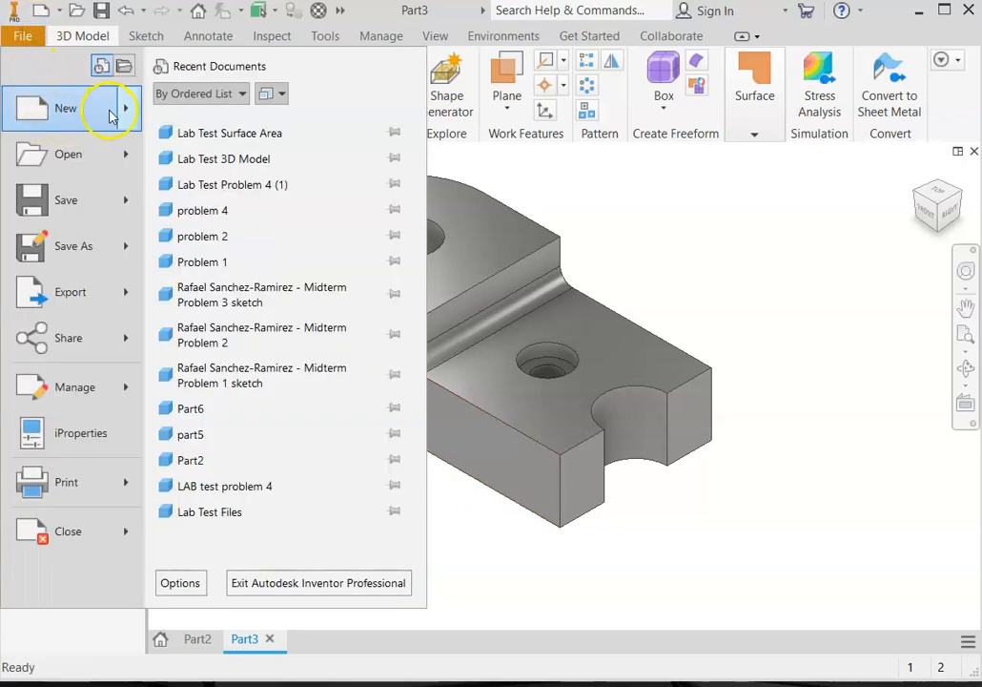
{"action": "mouse_move", "coordinate": [135, 115]}
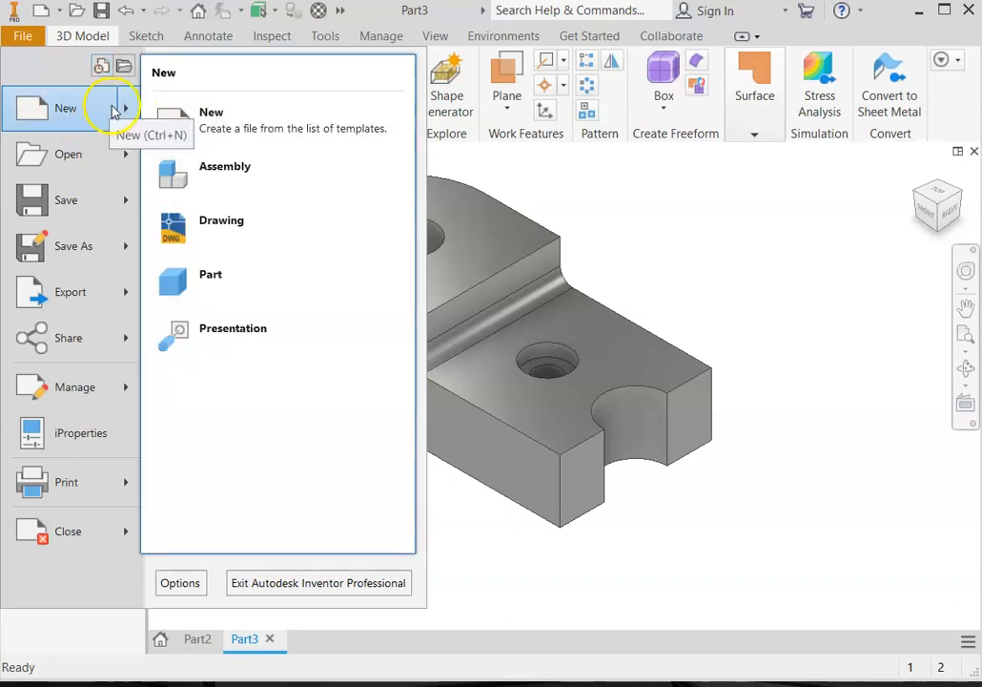
{"action": "left_click", "coordinate": [247, 133]}
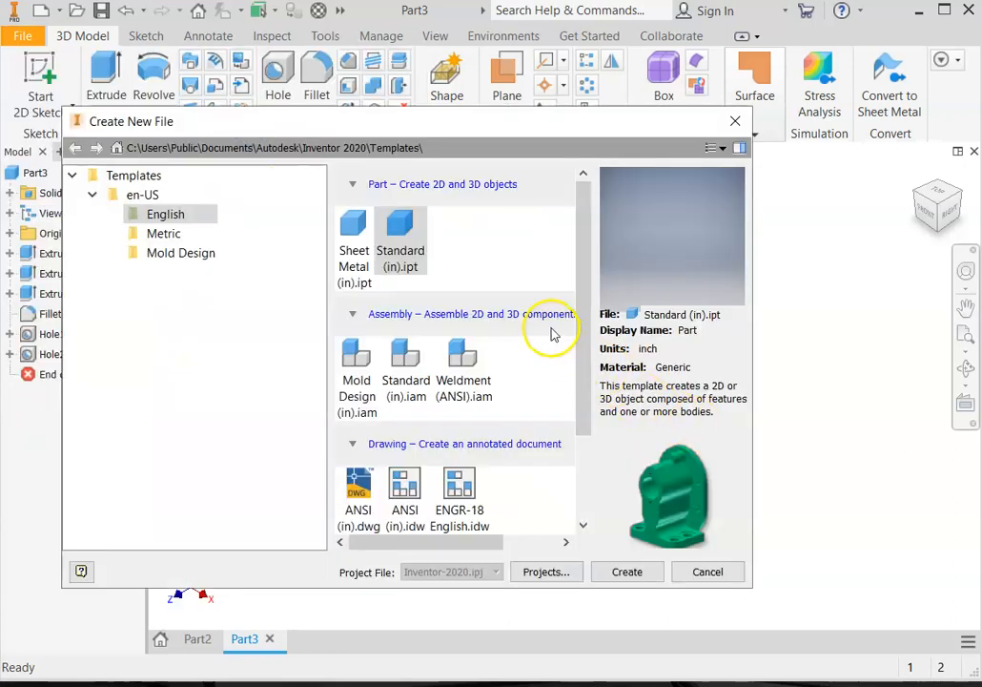
{"action": "left_click", "coordinate": [158, 218]}
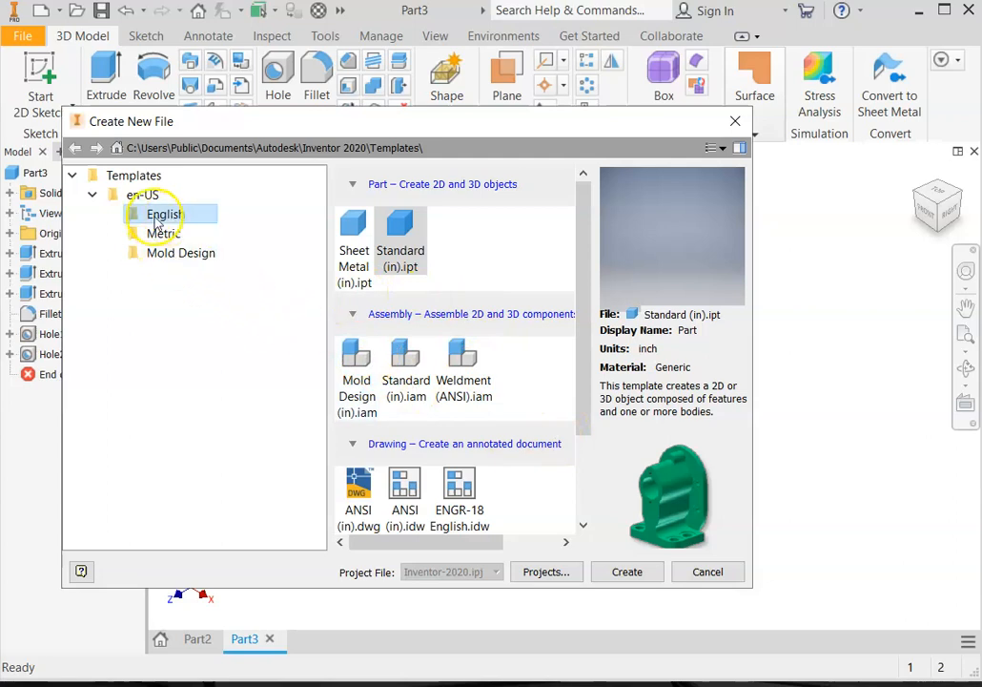
{"action": "left_click", "coordinate": [461, 496]}
{"action": "left_click", "coordinate": [616, 571]}
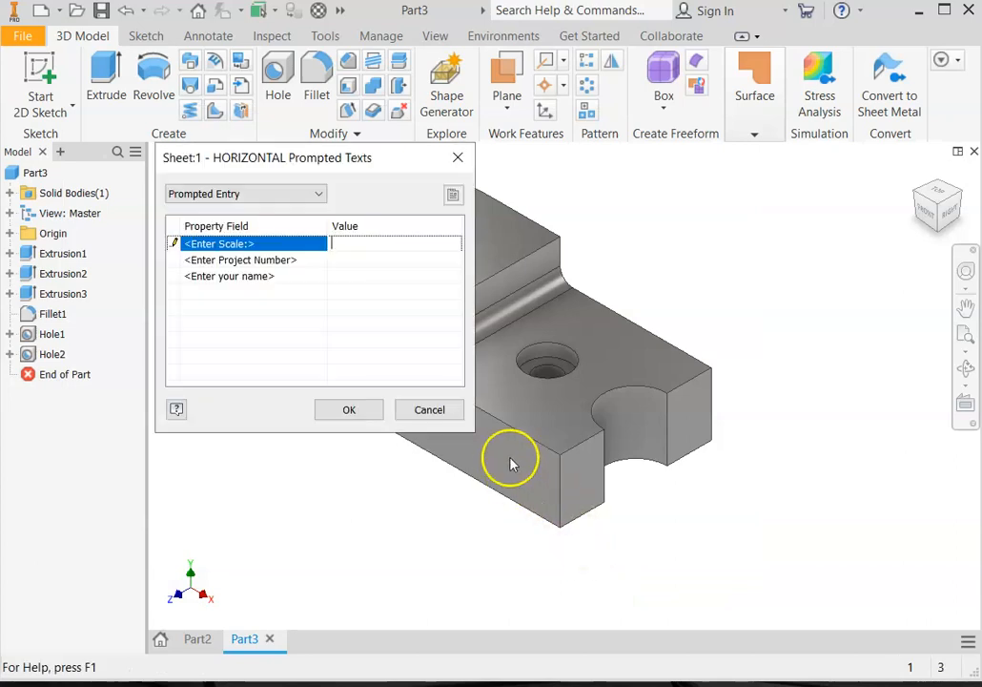
- Switch to Pivot Lock.pdf and examine its views and title block for the drawing scale and project number
{"action": "left_click", "coordinate": [358, 244]}
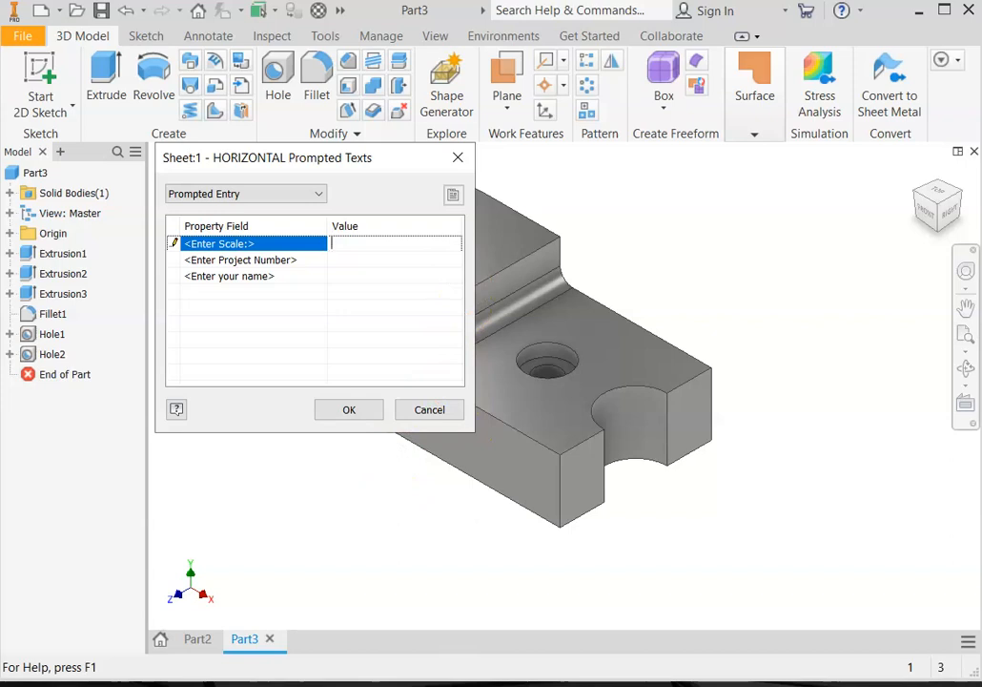
{"action": "mouse_move", "coordinate": [418, 685]}
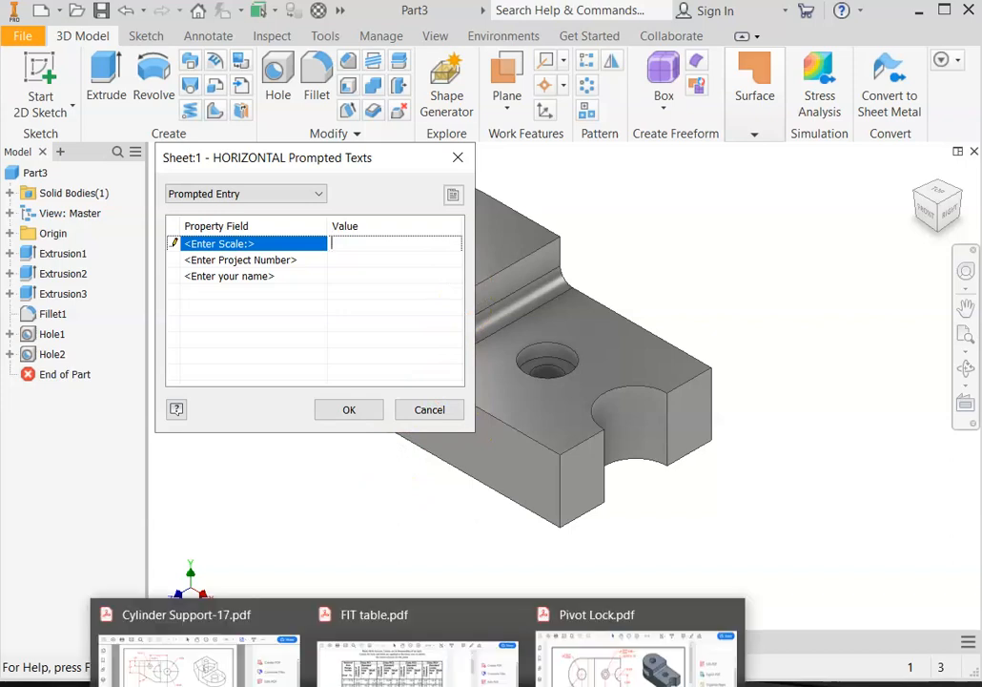
{"action": "left_click", "coordinate": [599, 669]}
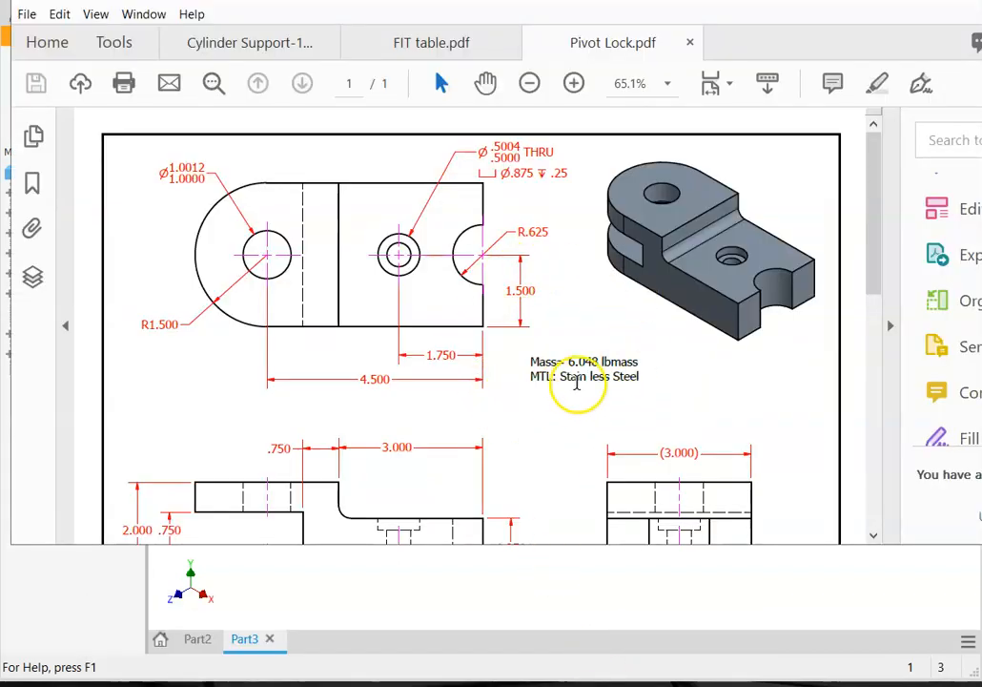
{"action": "scroll", "coordinate": [573, 384], "scroll_direction": "down", "scroll_amount": 3}
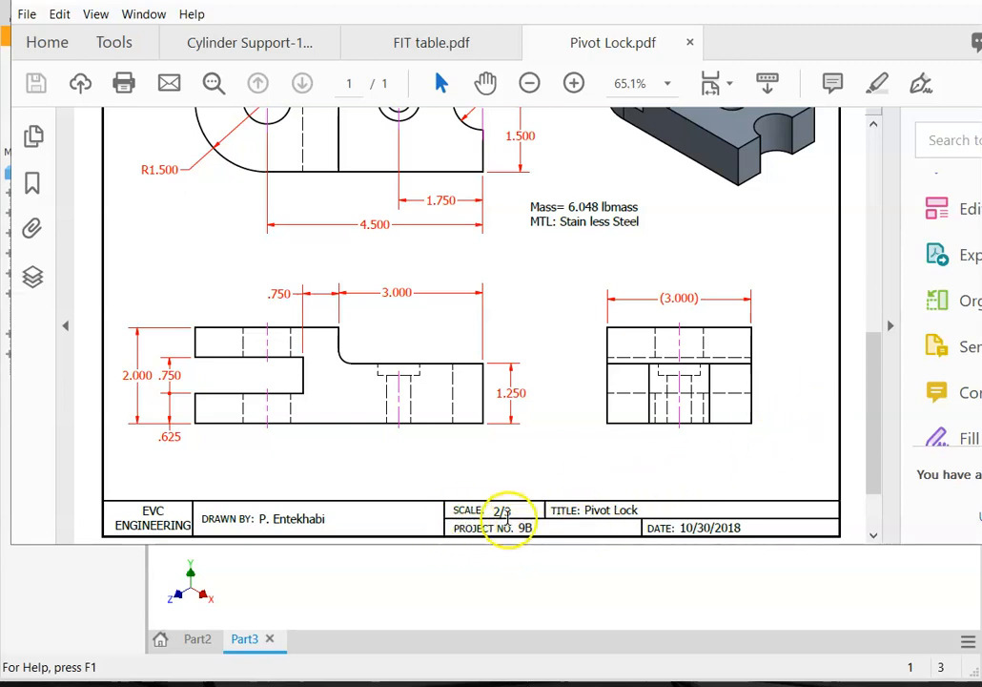
{"action": "scroll", "coordinate": [549, 520], "scroll_direction": "up", "scroll_amount": 1}
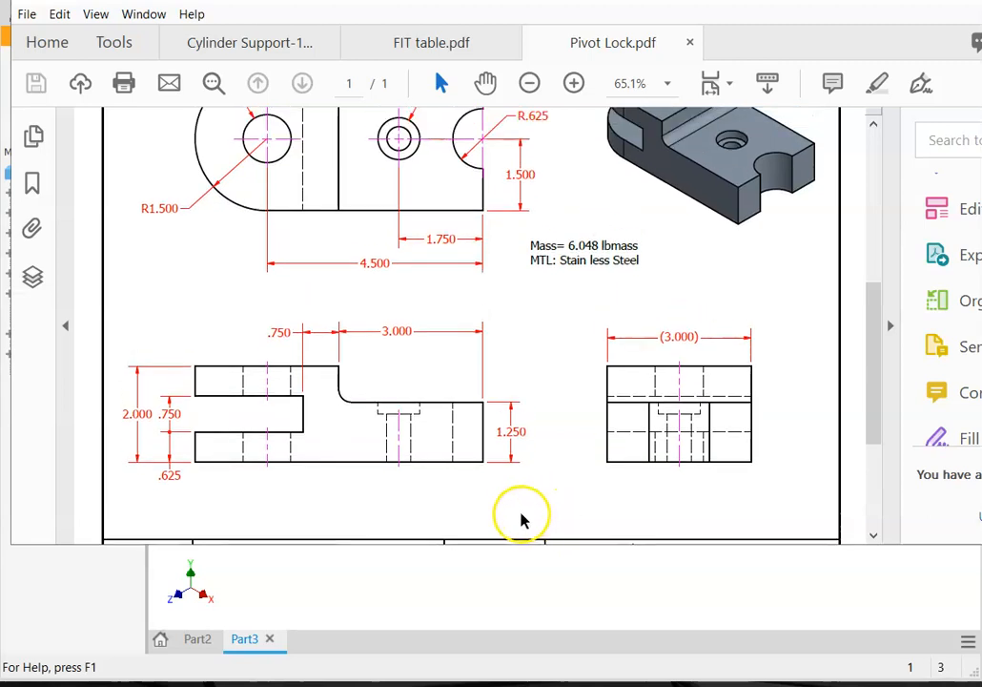
{"action": "scroll", "coordinate": [523, 510], "scroll_direction": "down", "scroll_amount": 1}
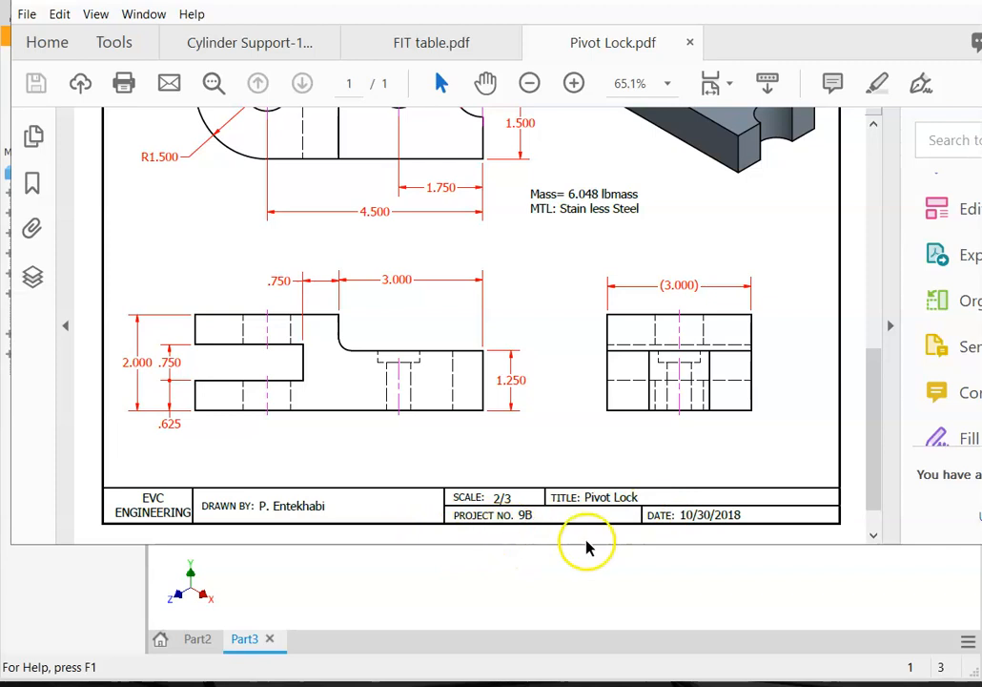
{"action": "scroll", "coordinate": [829, 154], "scroll_direction": "up", "scroll_amount": 2}
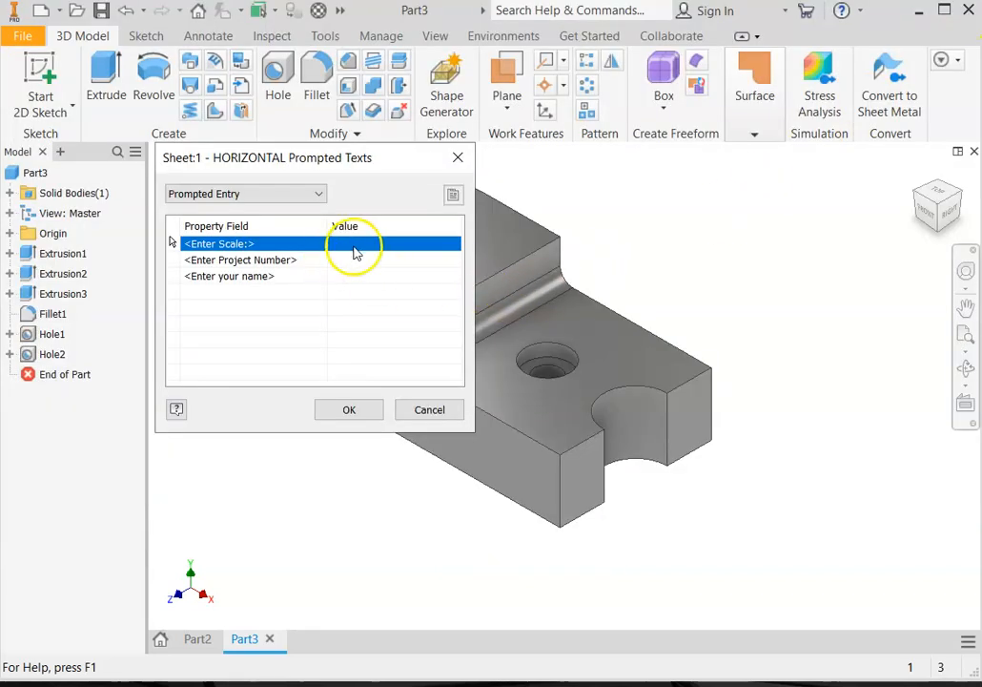
- Fill in the title block prompts with scale 2:3, project number 16.1 and the drafter's name
{"action": "left_click", "coordinate": [345, 240]}
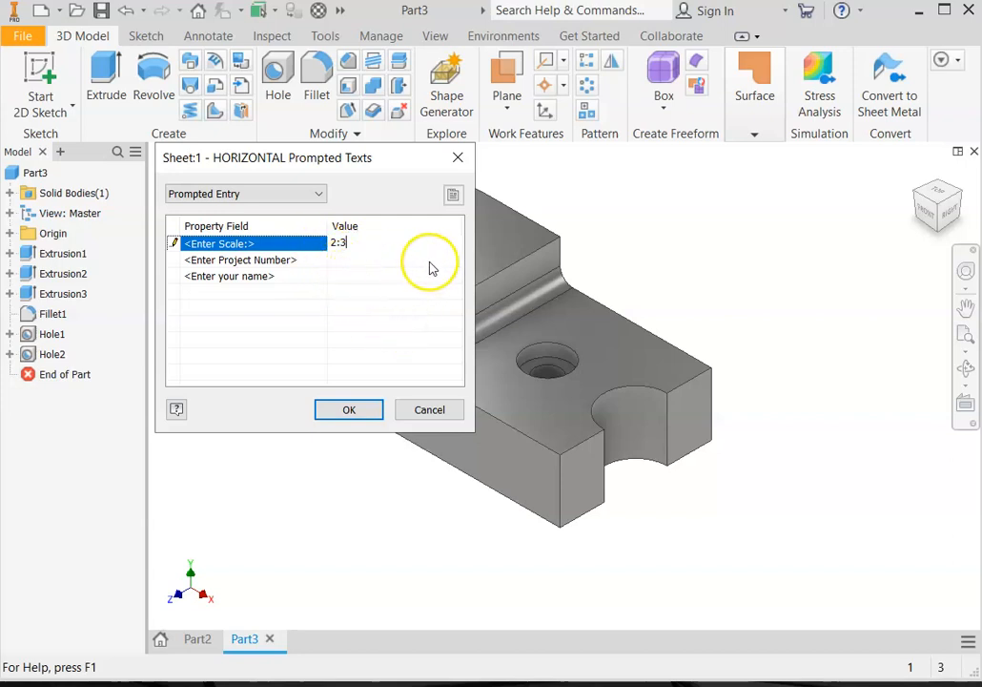
{"action": "left_click", "coordinate": [338, 258]}
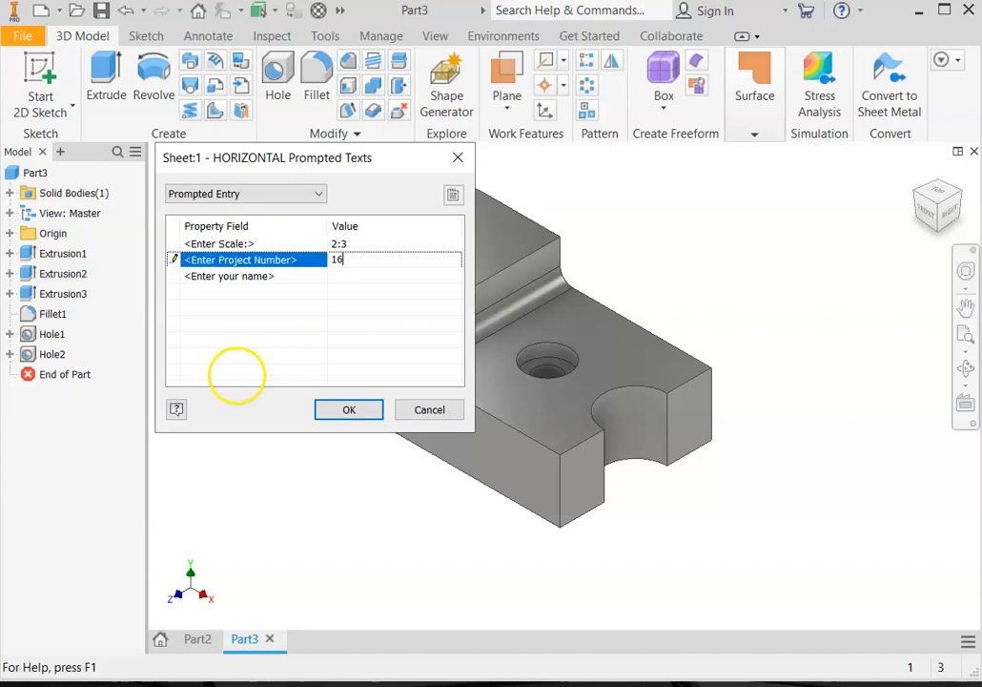
{"action": "type", "text": "16.1"}
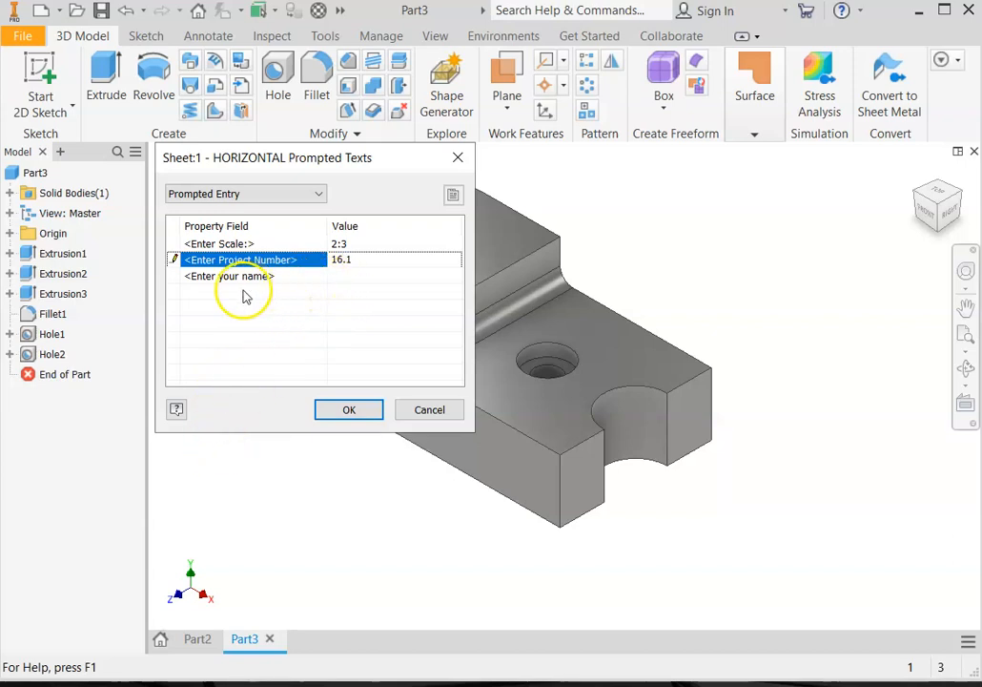
{"action": "left_click", "coordinate": [338, 274]}
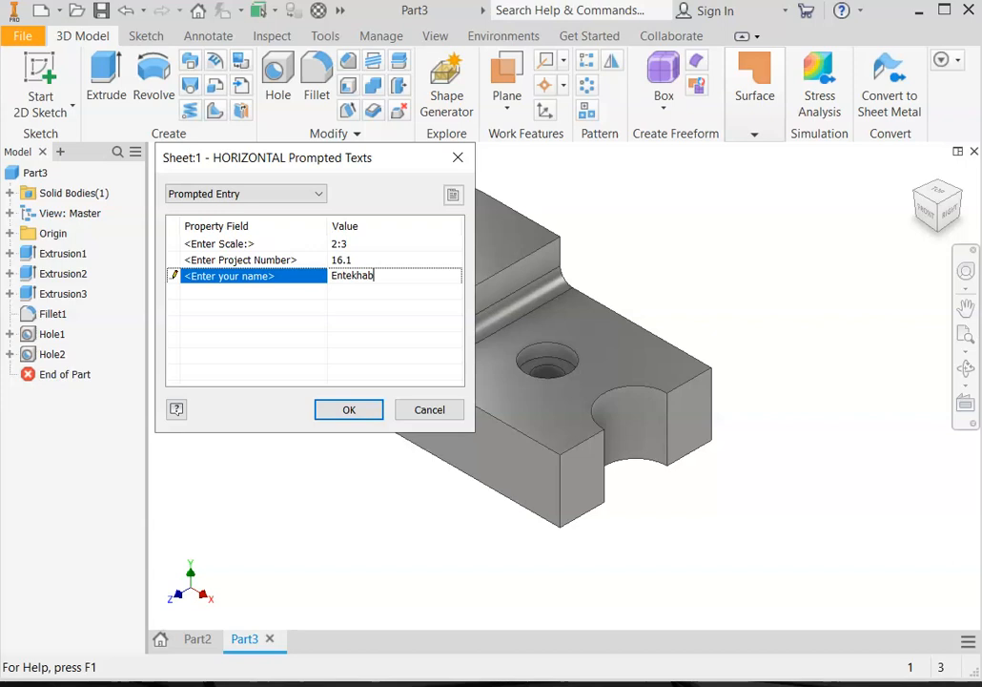
{"action": "left_click", "coordinate": [325, 407]}
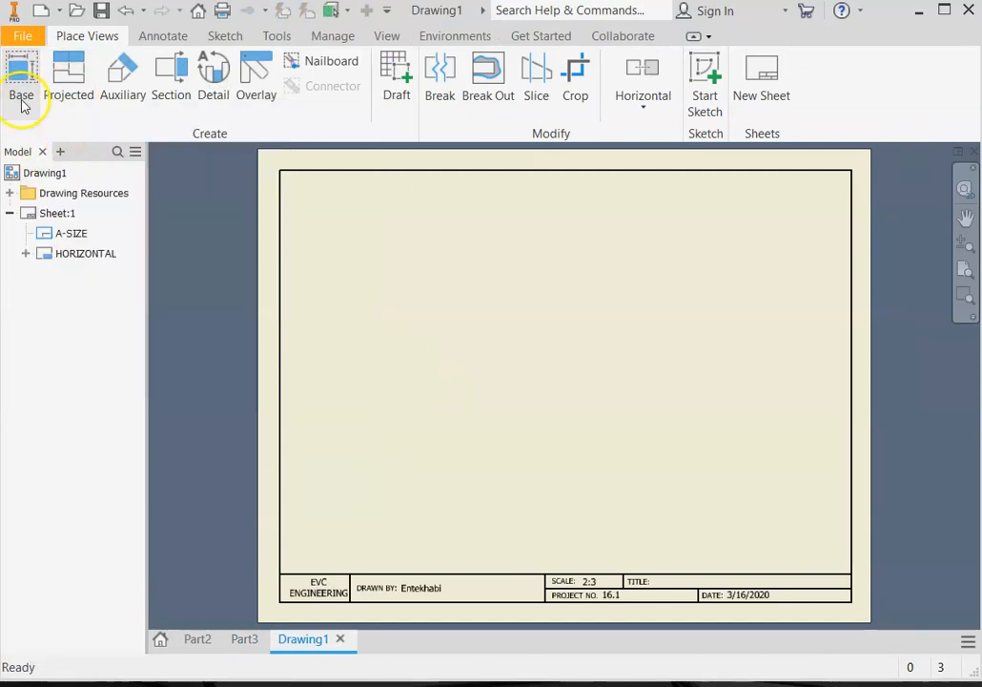
{"action": "left_click", "coordinate": [22, 96]}
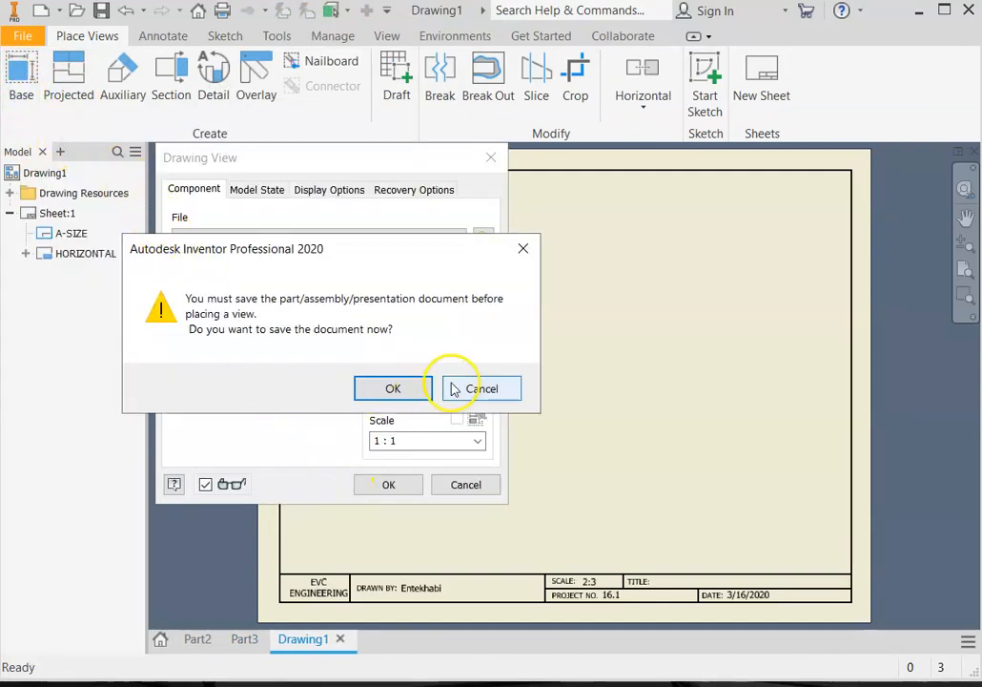
{"action": "left_click", "coordinate": [475, 388]}
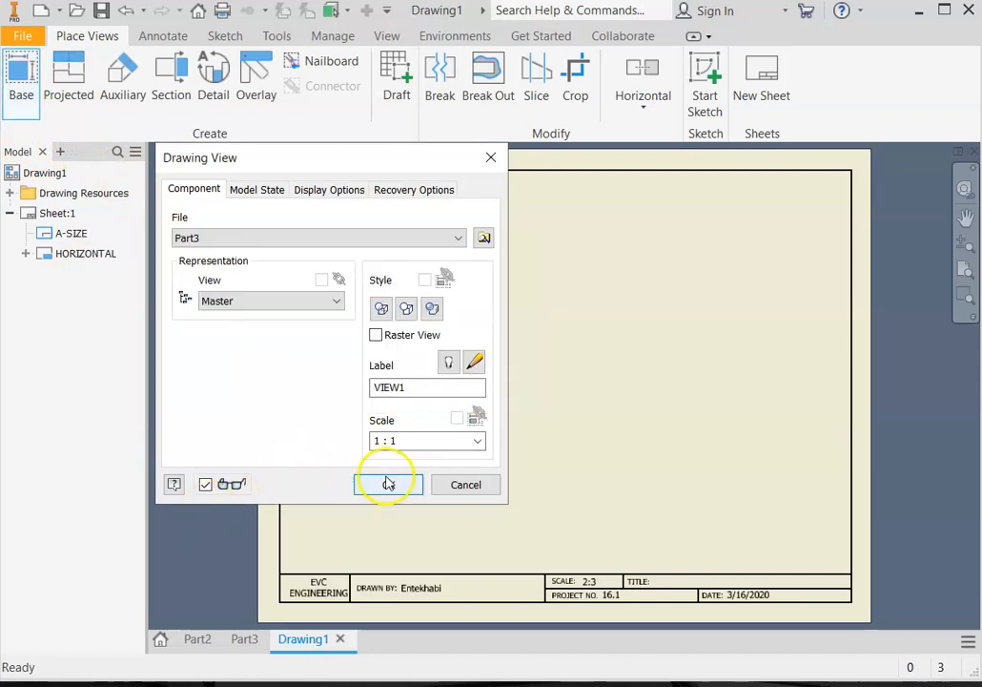
{"action": "left_click", "coordinate": [467, 484]}
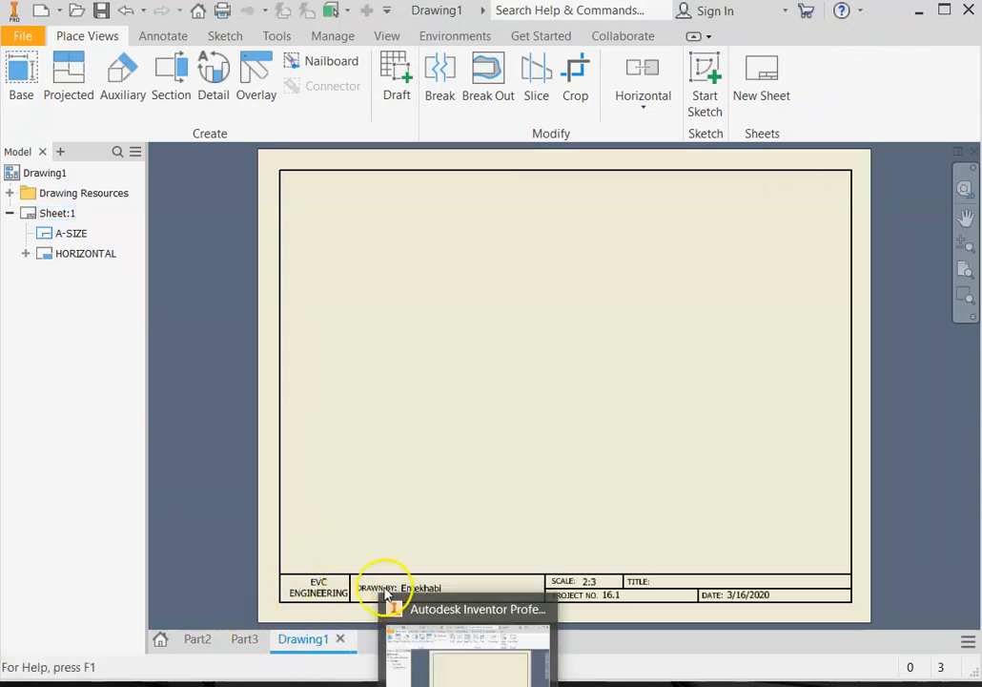
- Save the Part3 model as Pivot Lock in the Inventor-2020 folder
{"action": "left_click", "coordinate": [244, 639]}
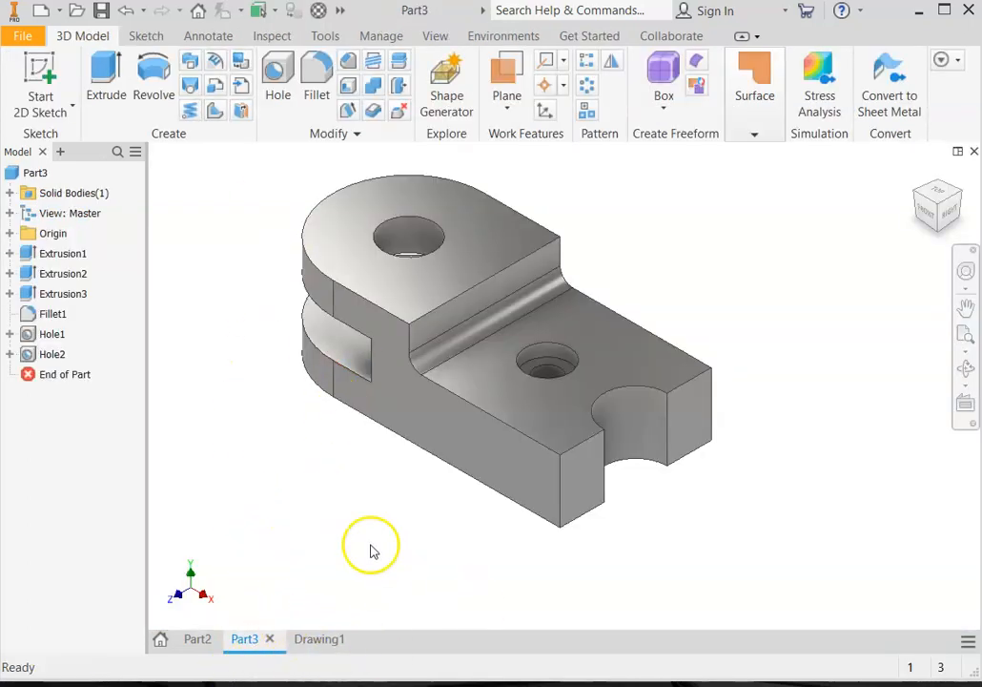
{"action": "left_click", "coordinate": [22, 35]}
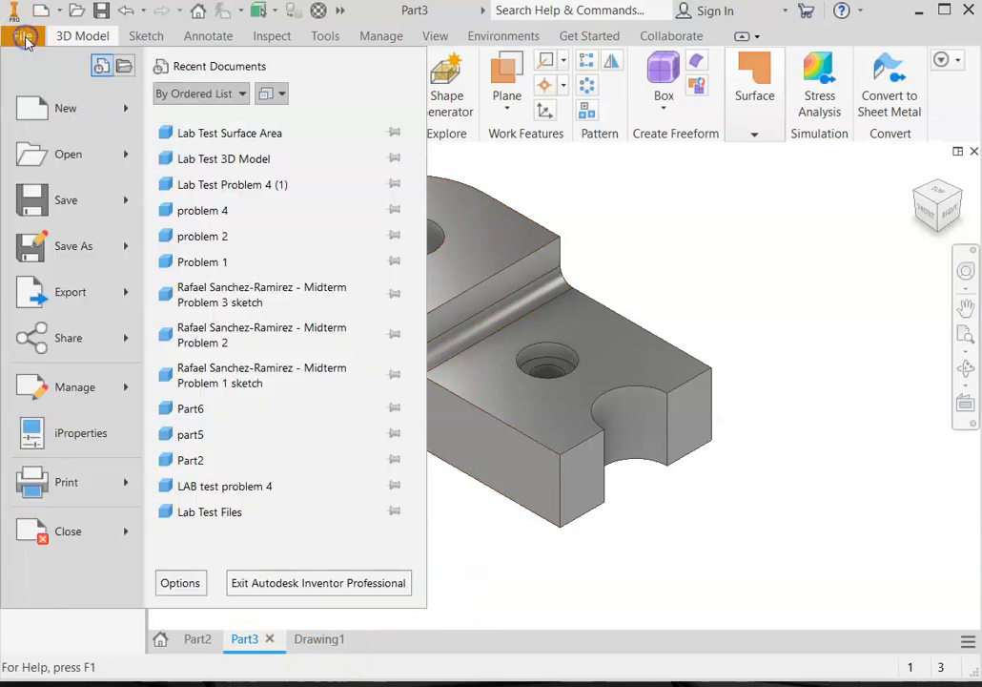
{"action": "mouse_move", "coordinate": [68, 255]}
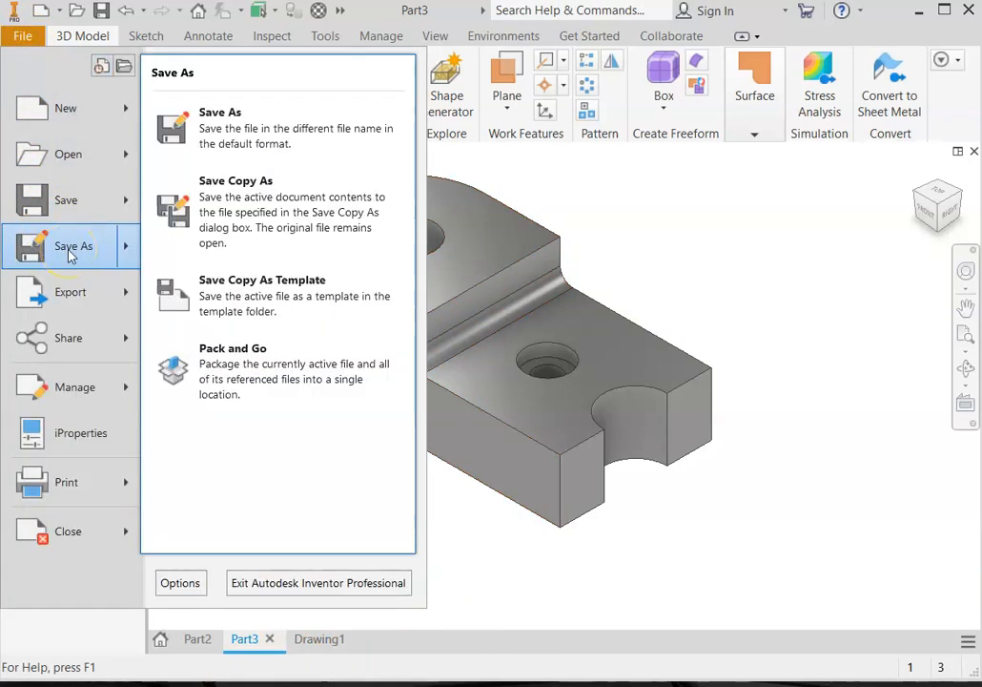
{"action": "left_click", "coordinate": [64, 201]}
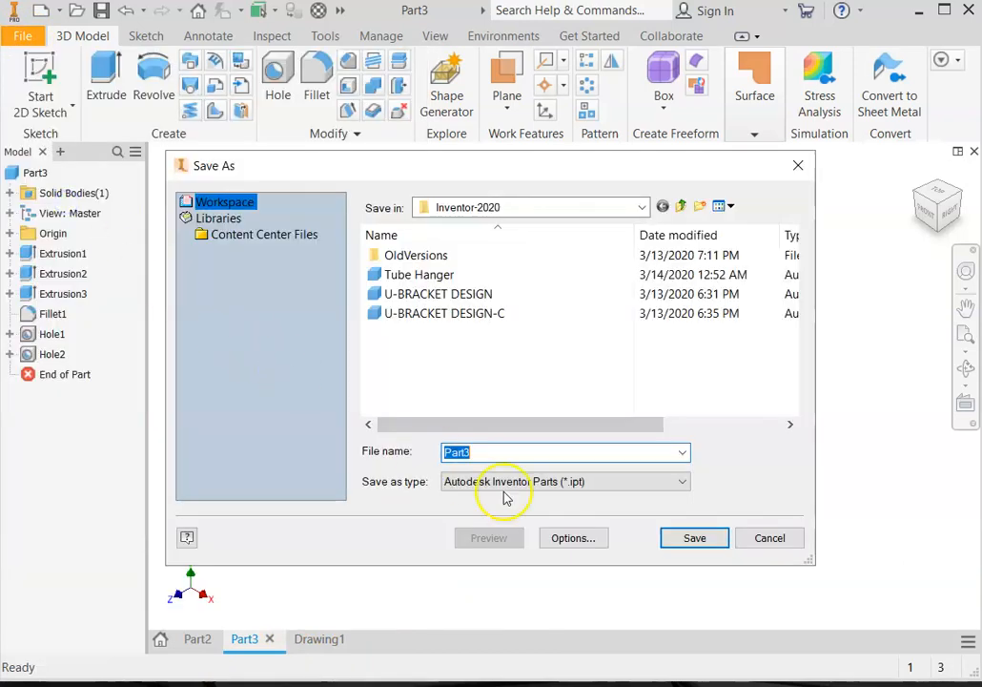
{"action": "left_click", "coordinate": [519, 455]}
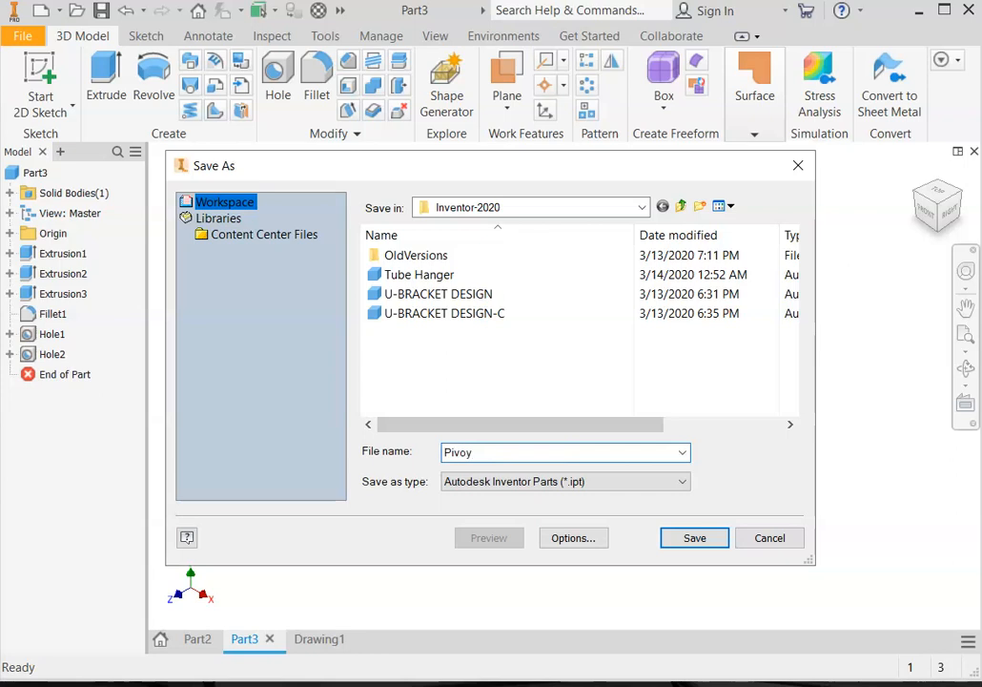
{"action": "type", "text": "Pivot Lock"}
{"action": "left_click", "coordinate": [683, 532]}
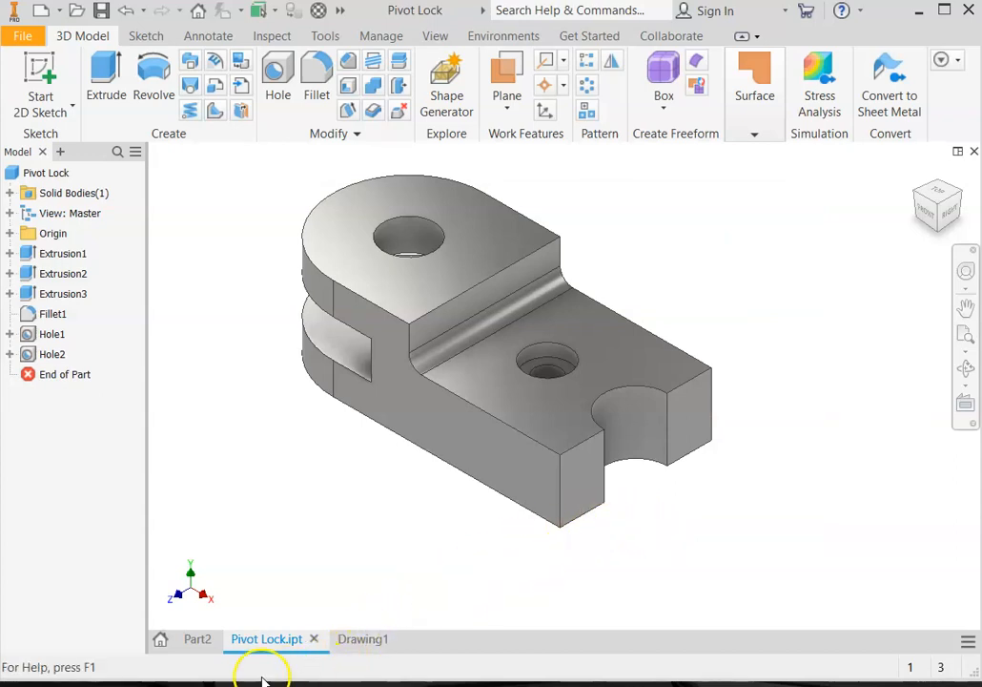
- Place a front base view of Pivot Lock at 2/3 scale in the drawing and move it to the sheet's lower-left area
{"action": "left_click", "coordinate": [361, 641]}
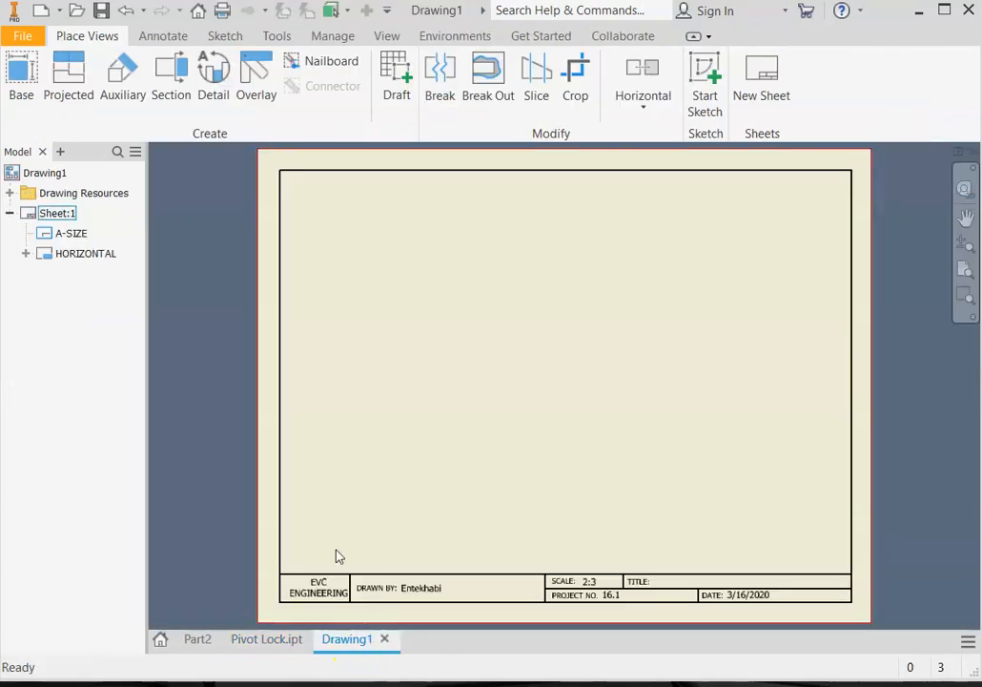
{"action": "left_click", "coordinate": [17, 90]}
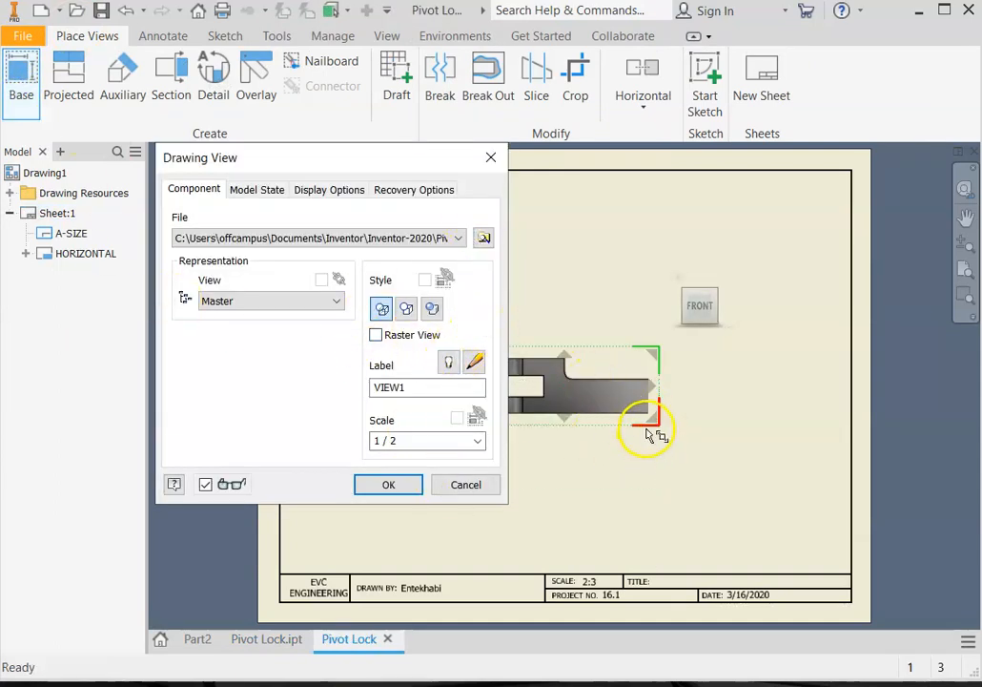
{"action": "mouse_move", "coordinate": [430, 162]}
{"action": "left_mouse_down"}
{"action": "mouse_move", "coordinate": [398, 191]}
{"action": "mouse_move", "coordinate": [596, 202]}
{"action": "mouse_move", "coordinate": [842, 158]}
{"action": "mouse_move", "coordinate": [617, 59]}
{"action": "mouse_move", "coordinate": [413, 76]}
{"action": "mouse_move", "coordinate": [272, 125]}
{"action": "mouse_move", "coordinate": [272, 158]}
{"action": "left_mouse_up"}
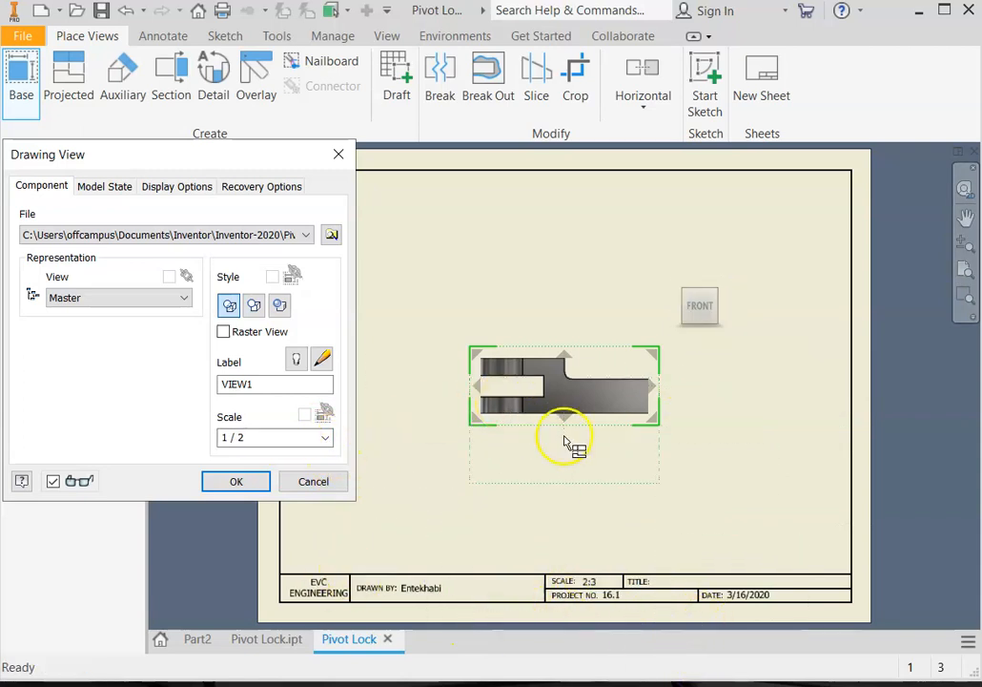
{"action": "left_click", "coordinate": [325, 438]}
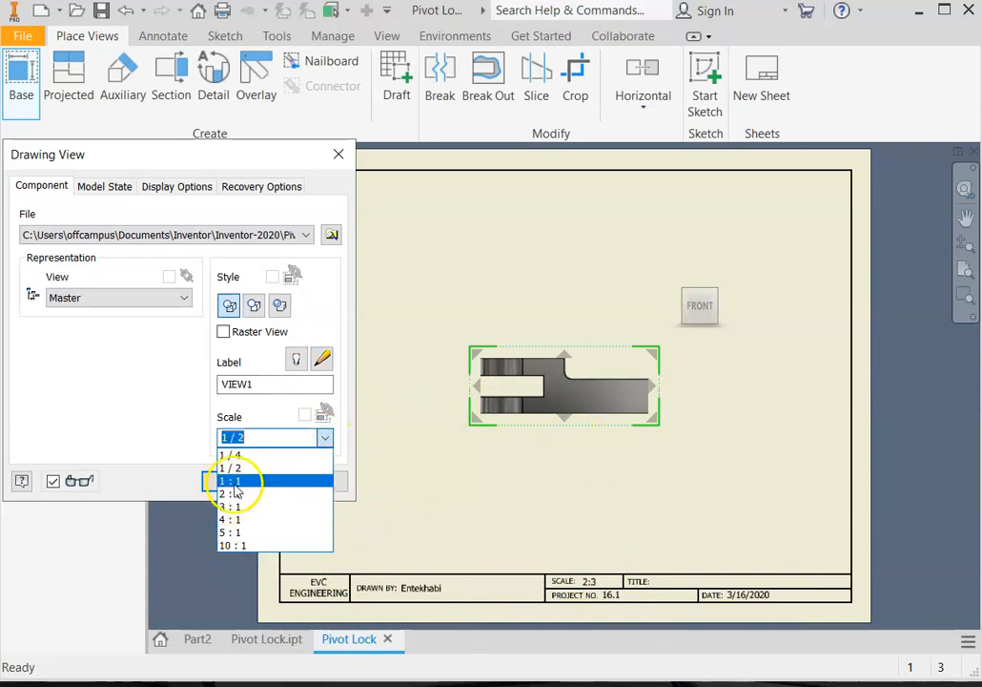
{"action": "left_click", "coordinate": [265, 437]}
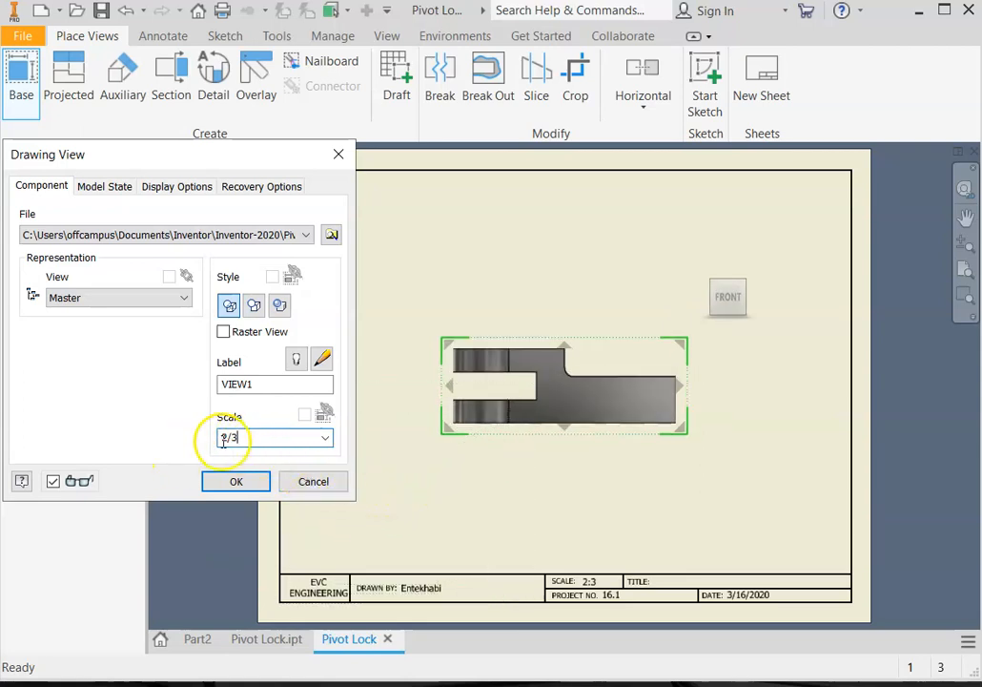
{"action": "left_click", "coordinate": [234, 482]}
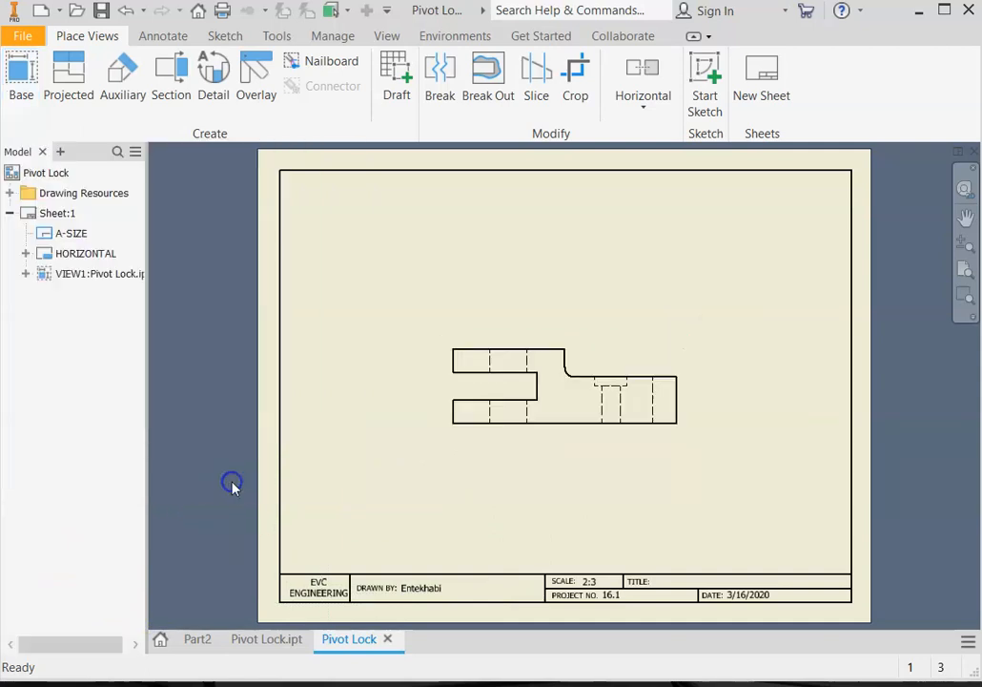
{"action": "left_click_drag", "start_coordinate": [500, 438], "coordinate": [402, 529]}
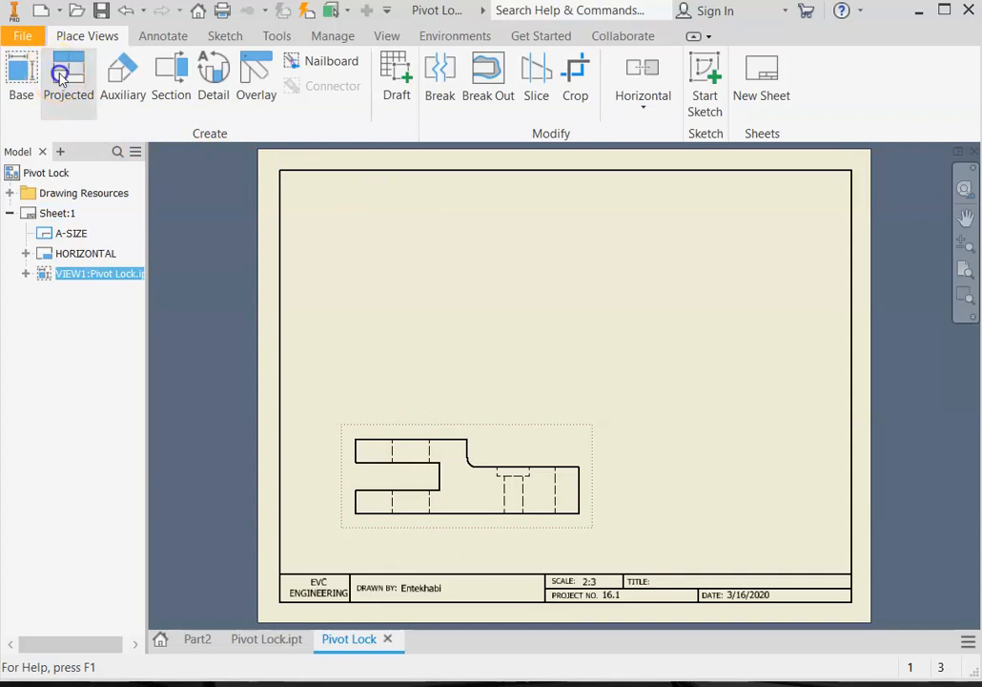
- Create projected top, right-side and isometric views from the front view of Pivot Lock
{"action": "left_click", "coordinate": [60, 76]}
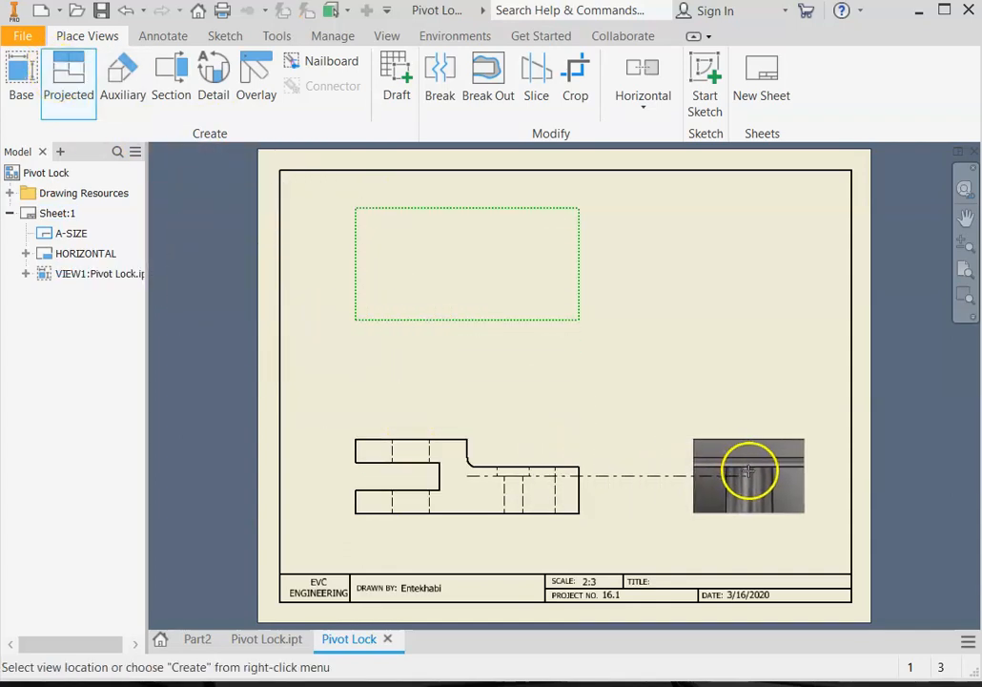
{"action": "left_click", "coordinate": [734, 475]}
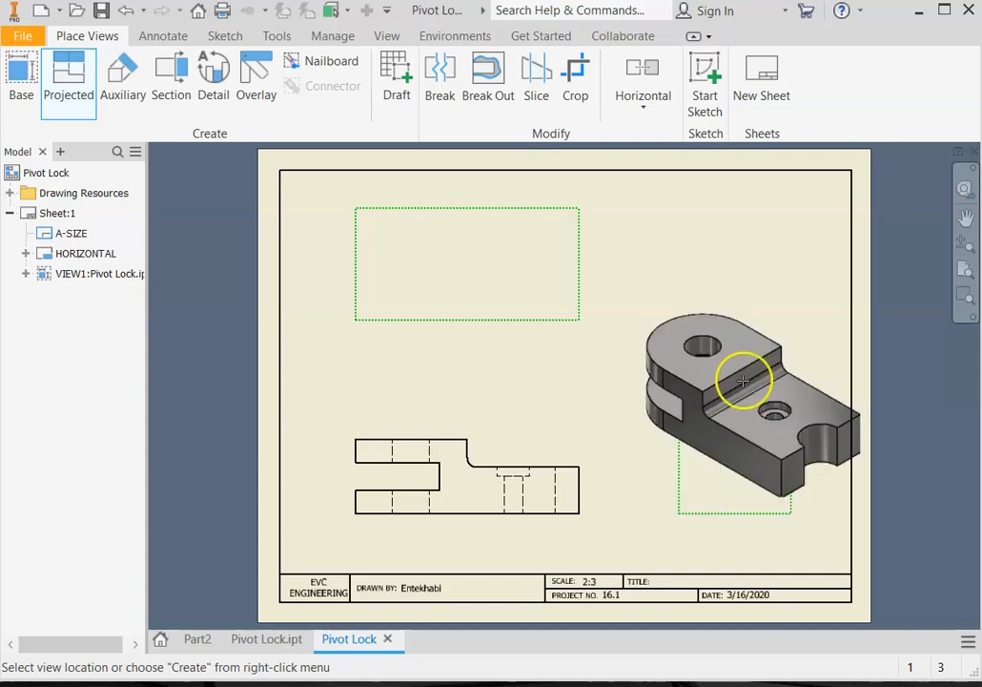
{"action": "left_click", "coordinate": [716, 270]}
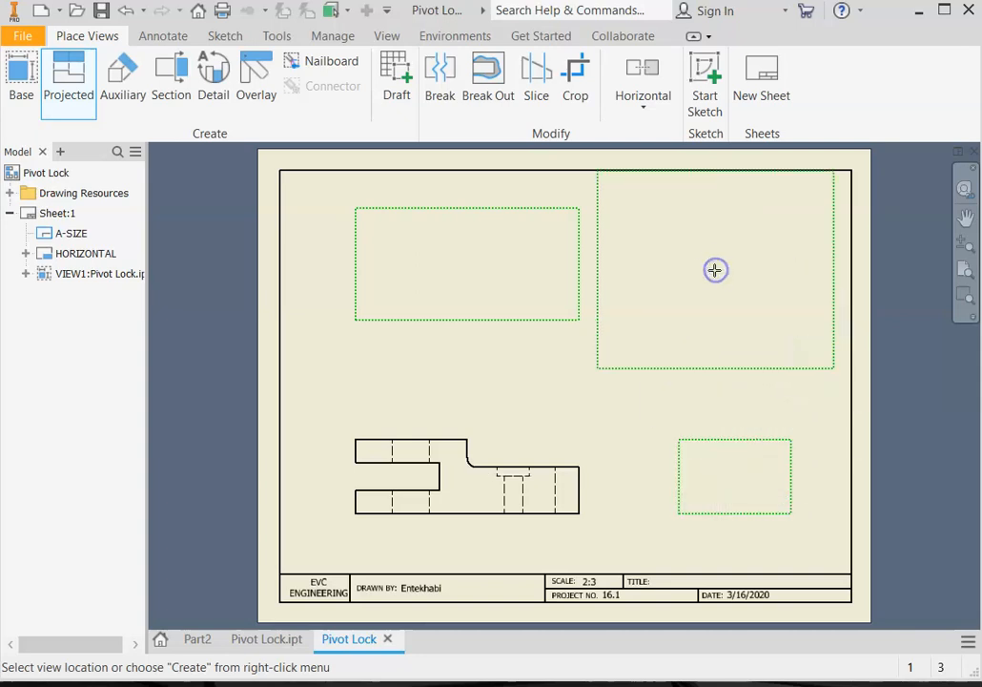
{"action": "right_click", "coordinate": [716, 270]}
{"action": "left_click", "coordinate": [772, 270]}
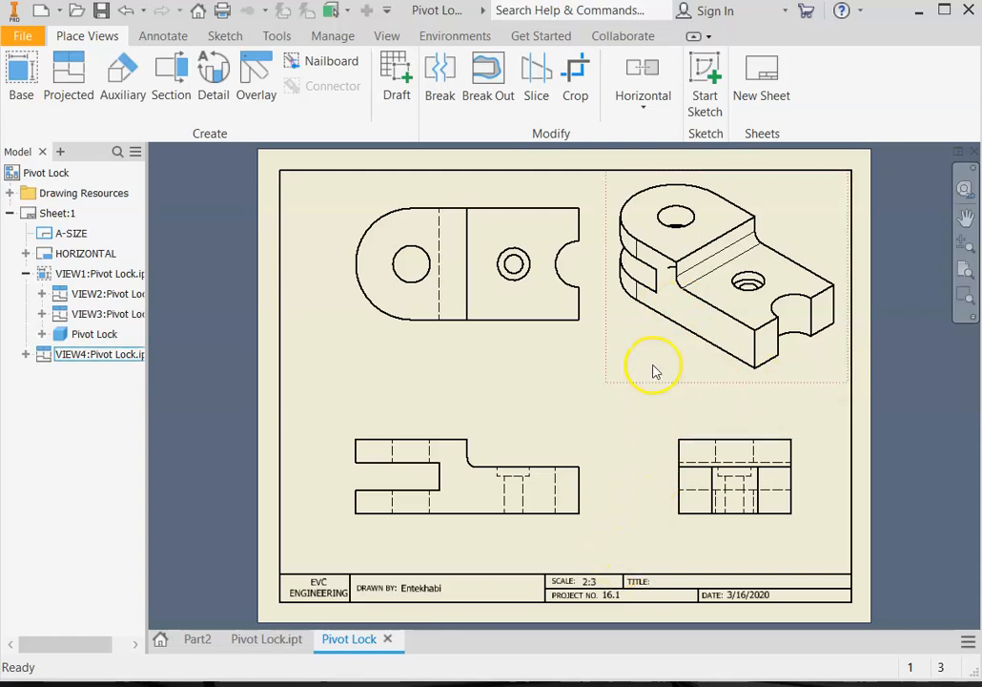
- Edit the isometric view to use a 1/2 scale and the shaded display style
{"action": "right_click", "coordinate": [667, 346]}
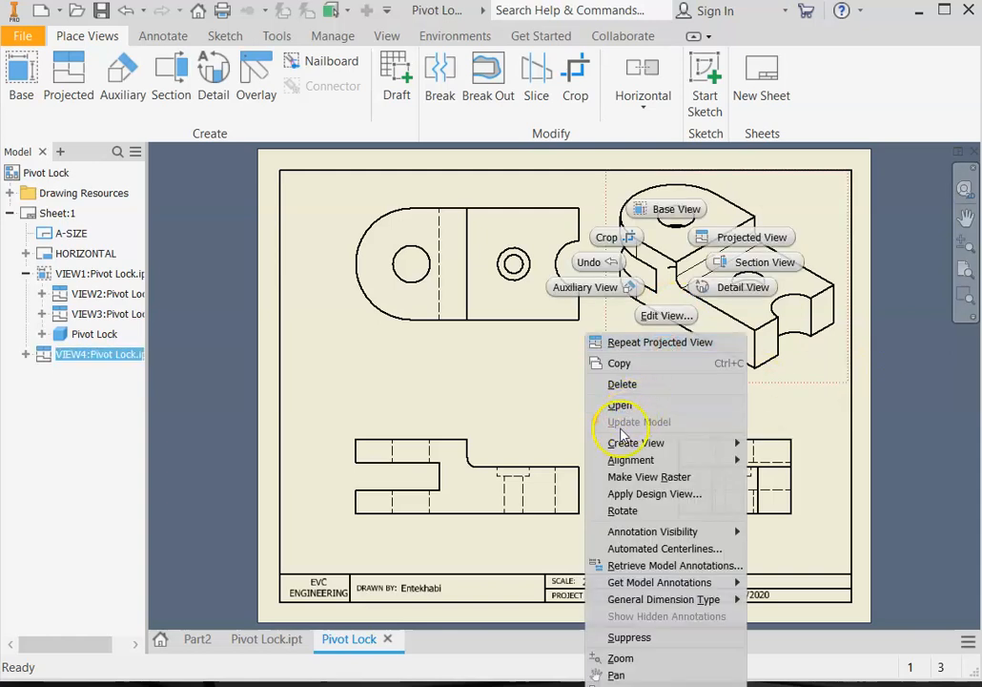
{"action": "left_click", "coordinate": [645, 315]}
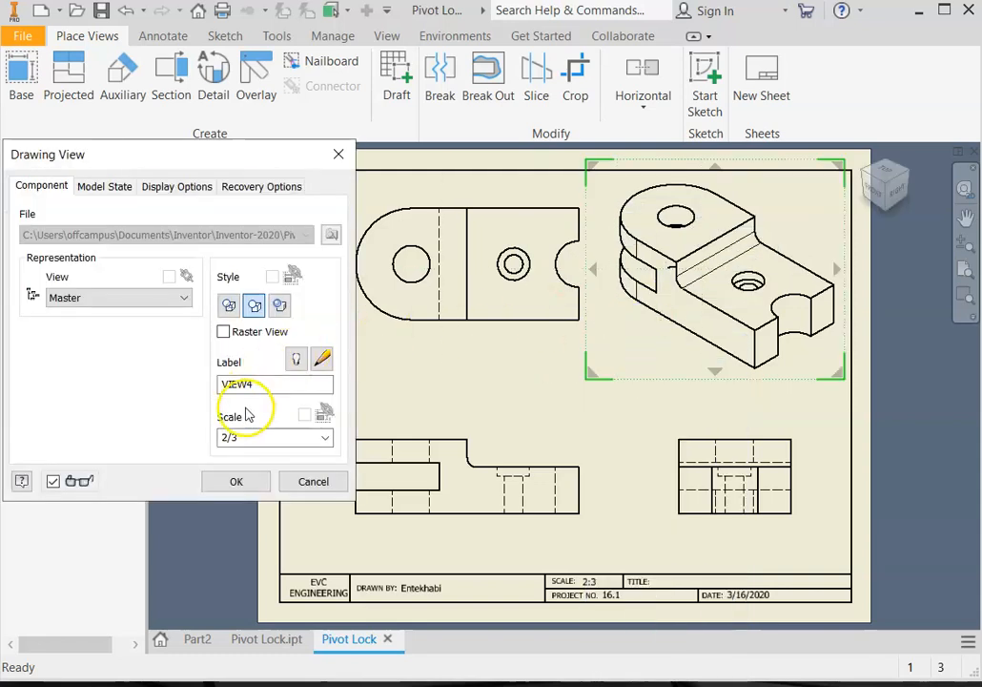
{"action": "left_click", "coordinate": [326, 437]}
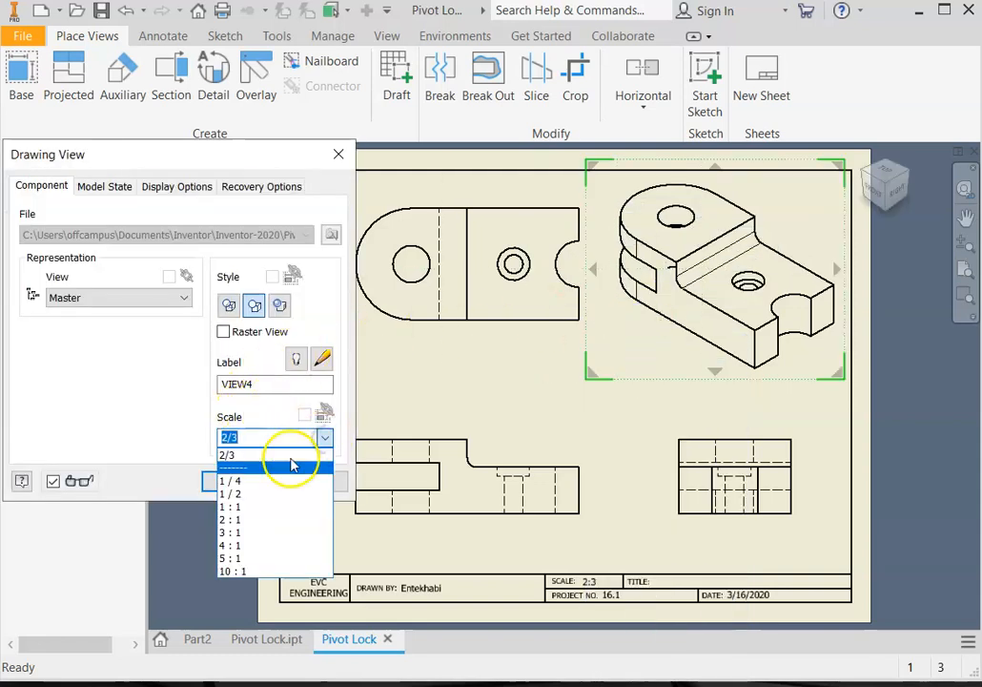
{"action": "left_click", "coordinate": [263, 494]}
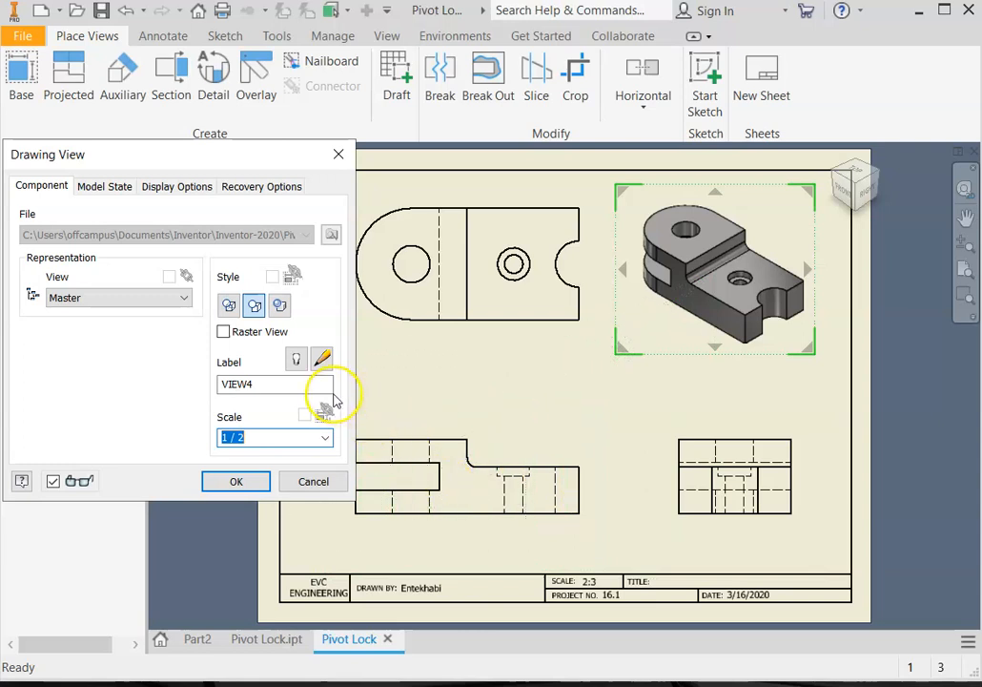
{"action": "left_click", "coordinate": [280, 308]}
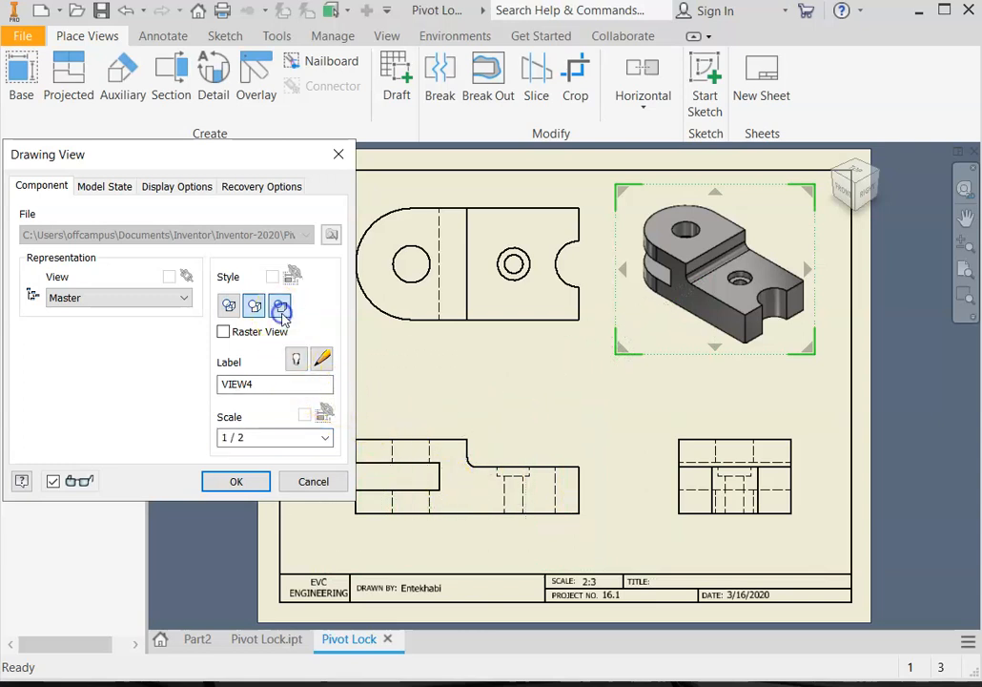
{"action": "left_click", "coordinate": [229, 483]}
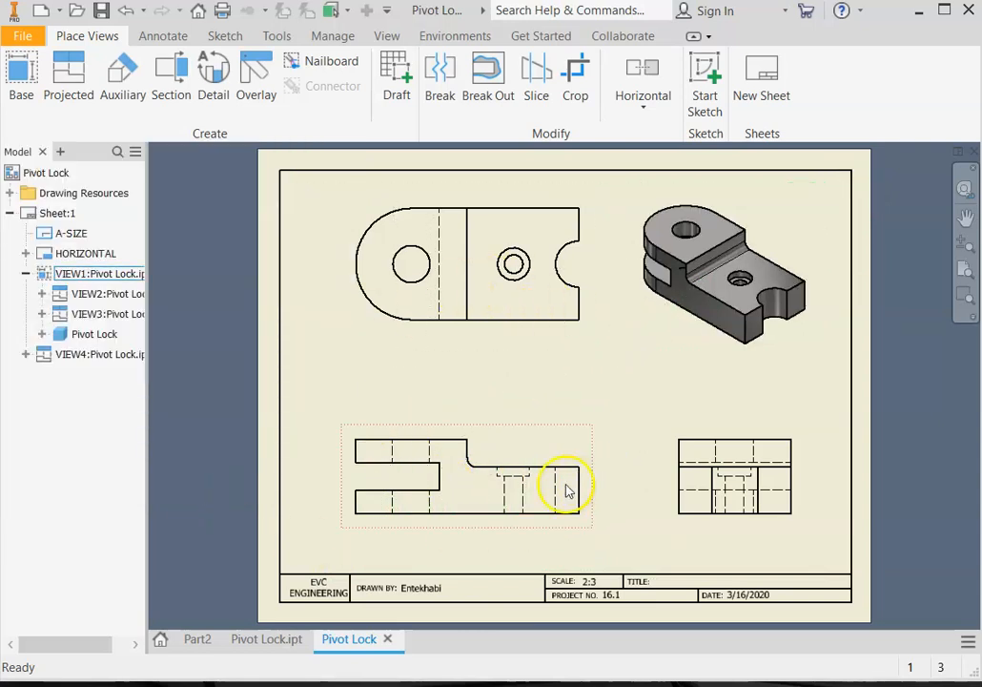
- Add center marks to the rounded end and the counterbored hole in the top view
{"action": "scroll", "coordinate": [564, 417], "scroll_direction": "up", "scroll_amount": 3}
{"action": "scroll", "coordinate": [562, 417], "scroll_direction": "down", "scroll_amount": 2}
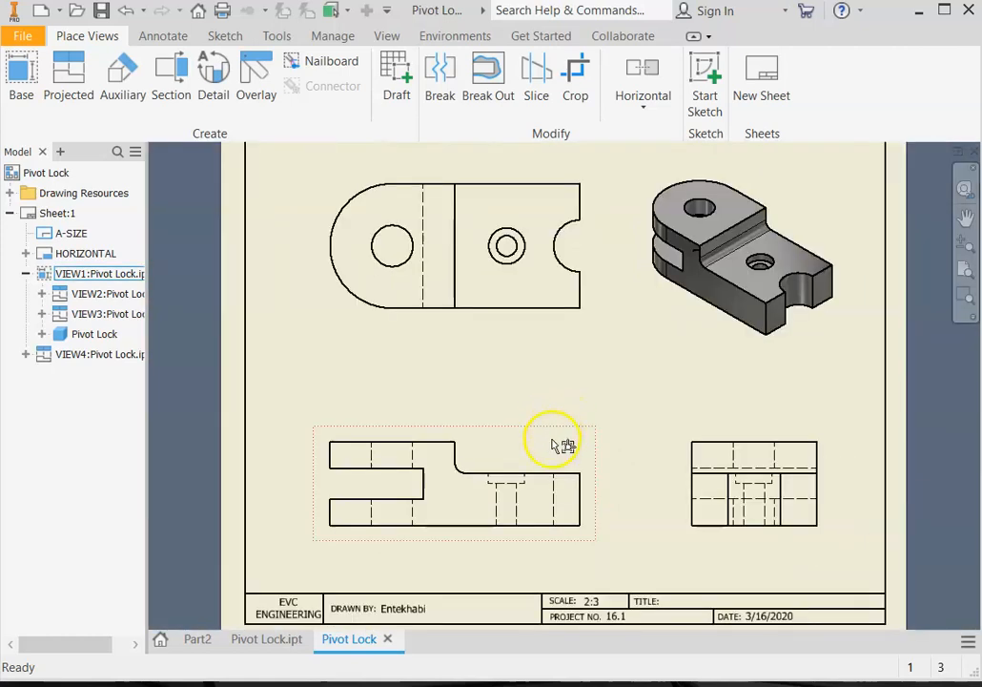
{"action": "middle_click_drag", "start_coordinate": [520, 371], "coordinate": [483, 391]}
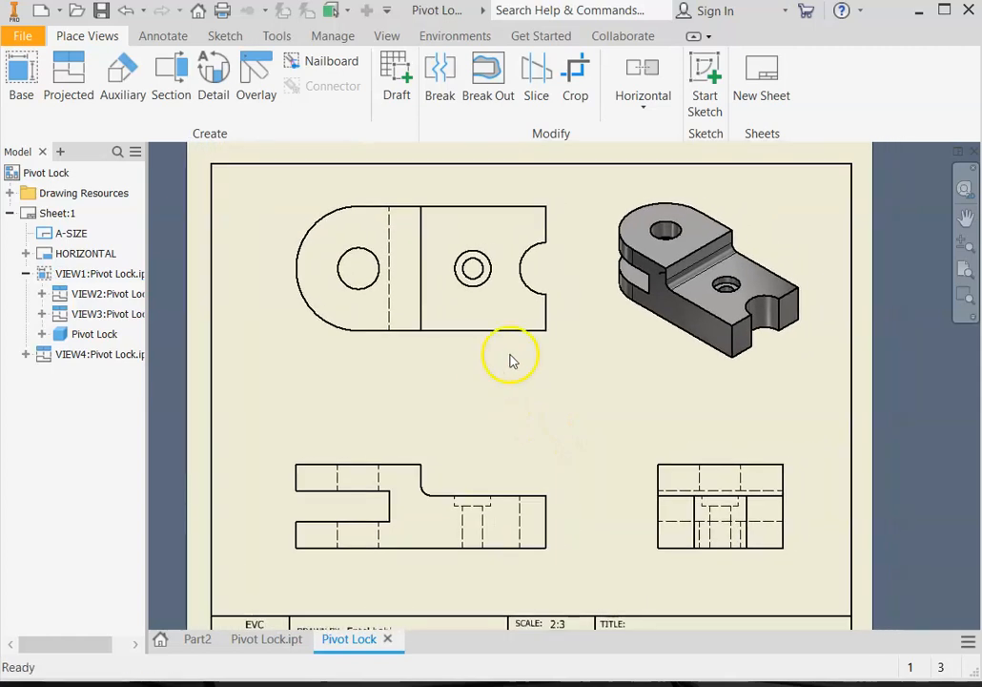
{"action": "left_click", "coordinate": [164, 37]}
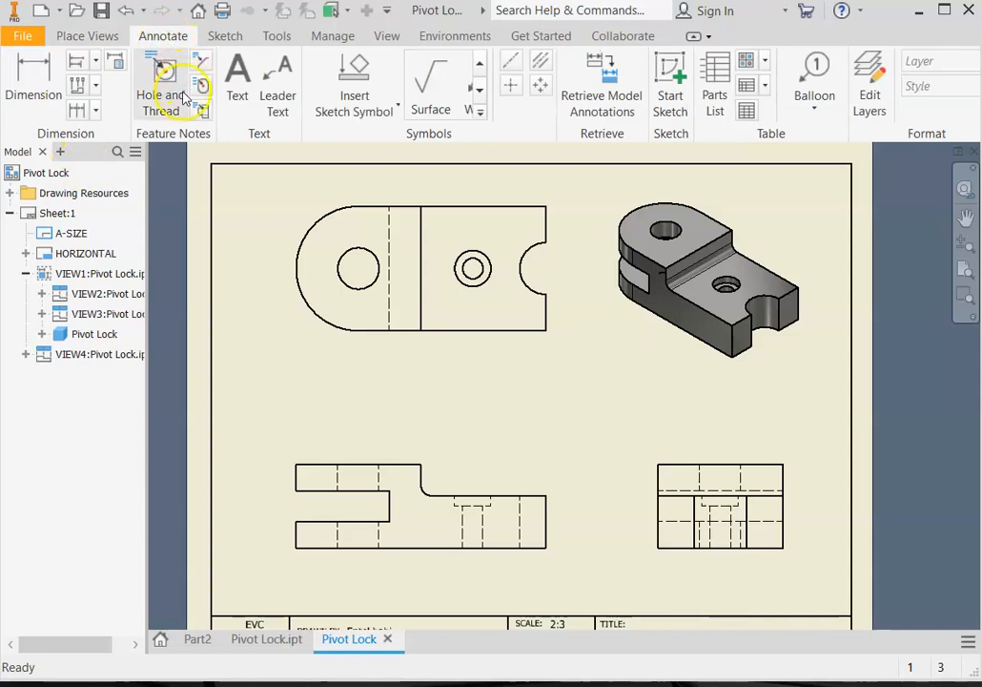
{"action": "left_click", "coordinate": [510, 85]}
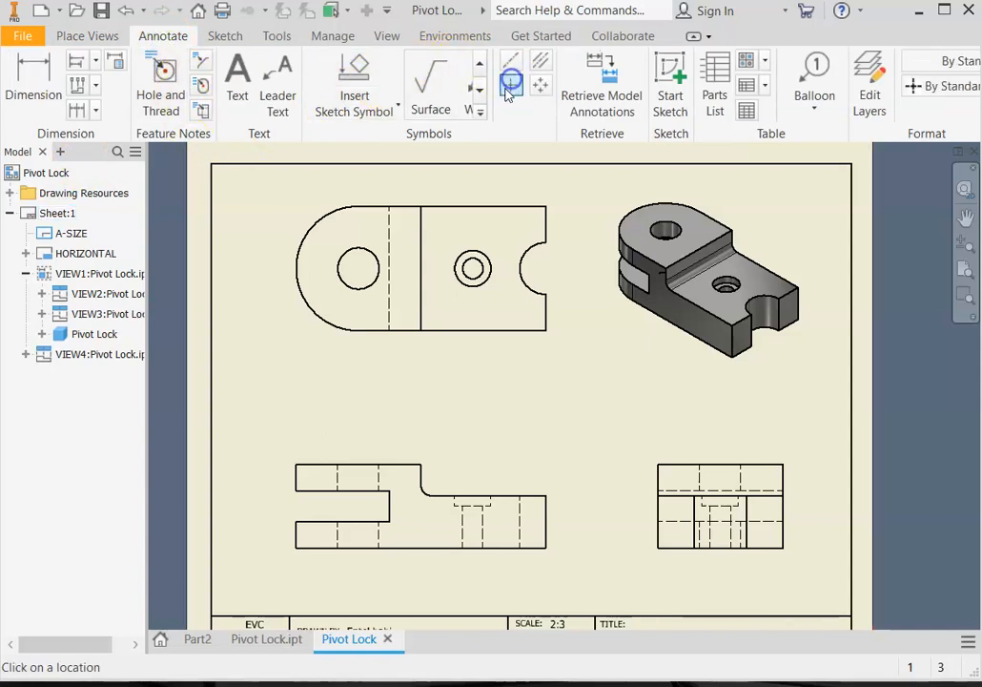
{"action": "left_click", "coordinate": [297, 247]}
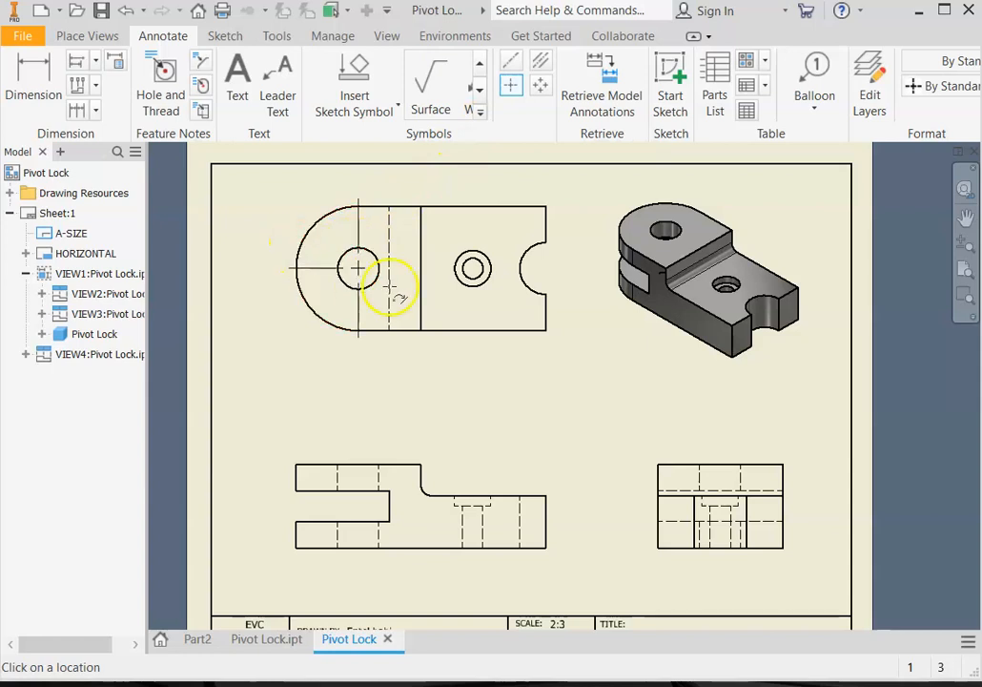
{"action": "left_click", "coordinate": [470, 258]}
{"action": "key", "text": "Escape"}
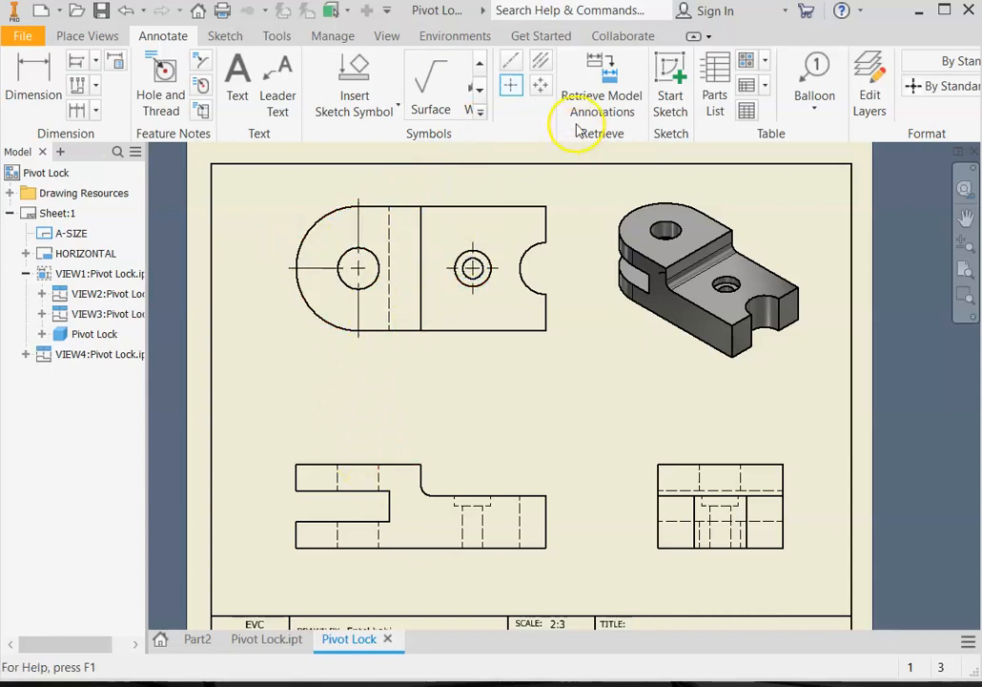
- Add centerline bisectors between the hidden edges of the large hole and the counterbored hole in the front view
{"action": "left_click", "coordinate": [543, 68]}
{"action": "scroll", "coordinate": [460, 496], "scroll_direction": "up", "scroll_amount": 3}
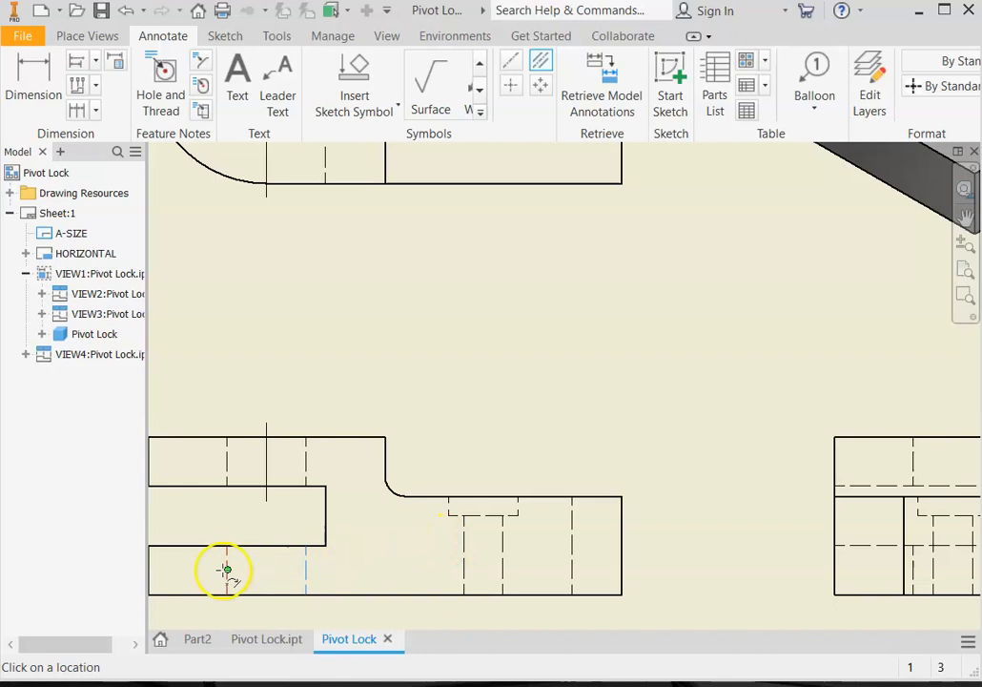
{"action": "left_click", "coordinate": [464, 554]}
{"action": "middle_click_drag", "start_coordinate": [914, 570], "coordinate": [571, 562]}
{"action": "scroll", "coordinate": [570, 561], "scroll_direction": "down", "scroll_amount": 1}
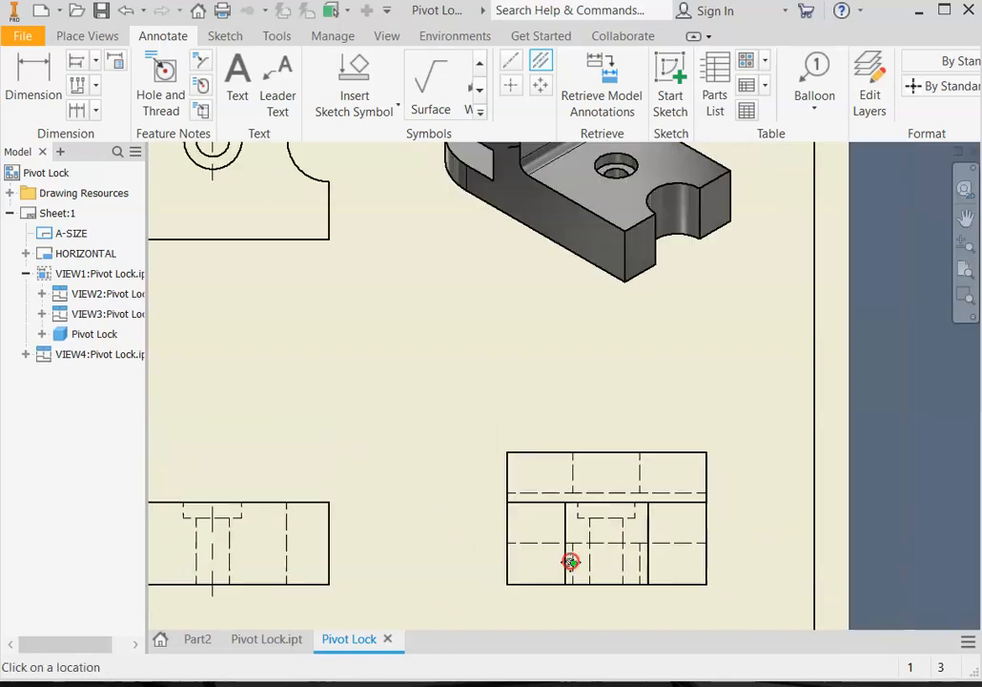
{"action": "mouse_move", "coordinate": [595, 488]}
{"action": "middle_mouse_down"}
{"action": "mouse_move", "coordinate": [530, 476]}
{"action": "mouse_move", "coordinate": [646, 662]}
{"action": "middle_mouse_up"}
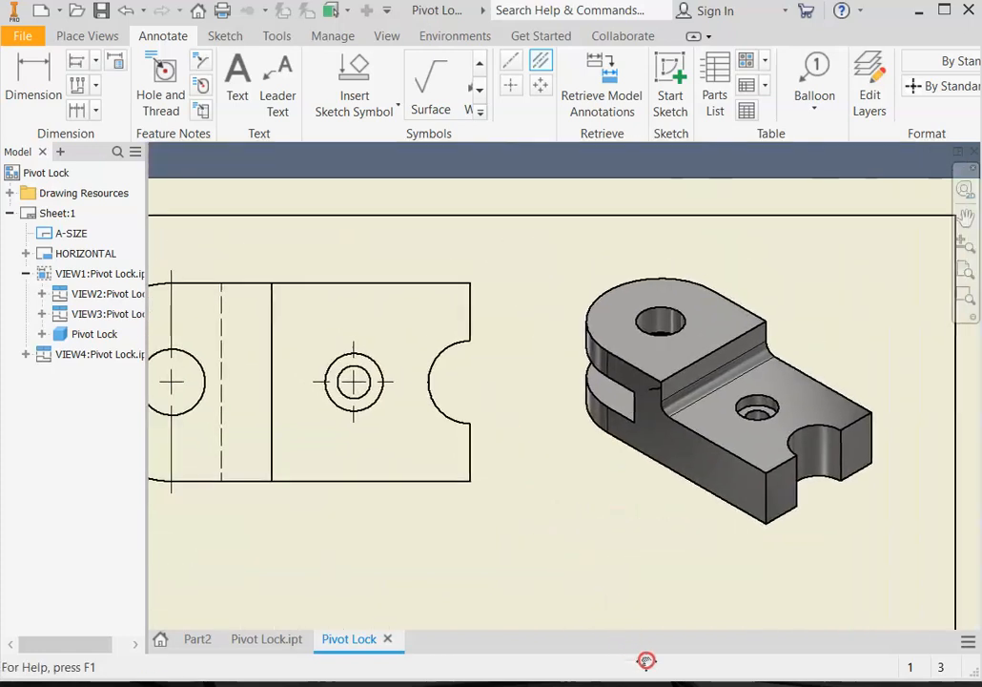
{"action": "middle_click_drag", "start_coordinate": [597, 599], "coordinate": [717, 624]}
- Switch to Pivot Lock.pdf and examine the dimensions and hole size limits in its views
{"action": "left_click", "coordinate": [591, 603]}
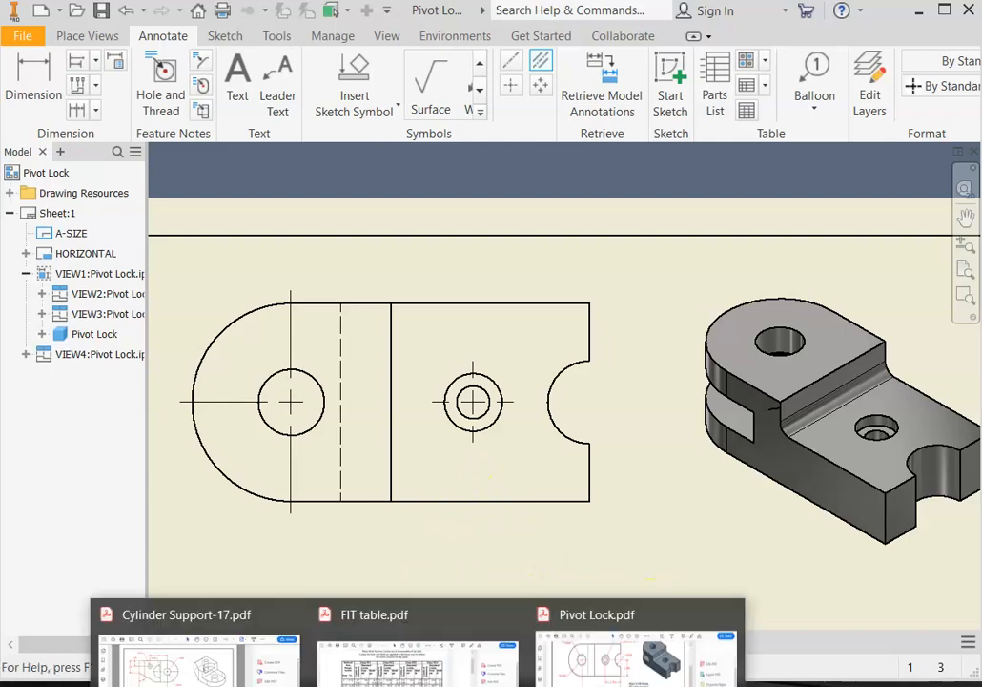
{"action": "left_click", "coordinate": [641, 659]}
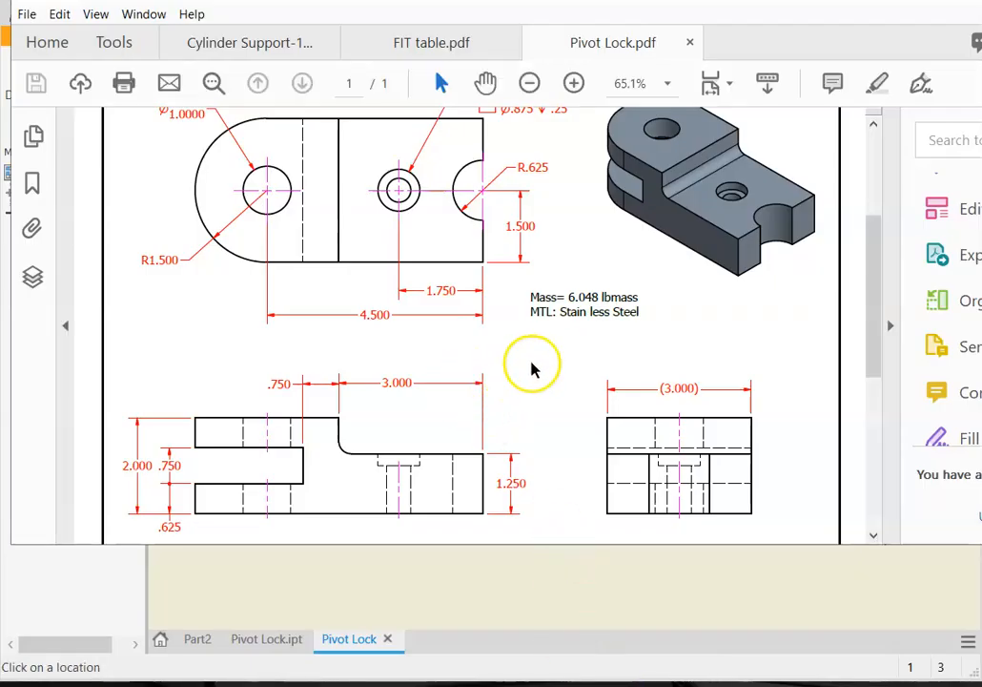
{"action": "scroll", "coordinate": [427, 384], "scroll_direction": "down", "scroll_amount": 3}
{"action": "scroll", "coordinate": [456, 401], "scroll_direction": "up", "scroll_amount": 5}
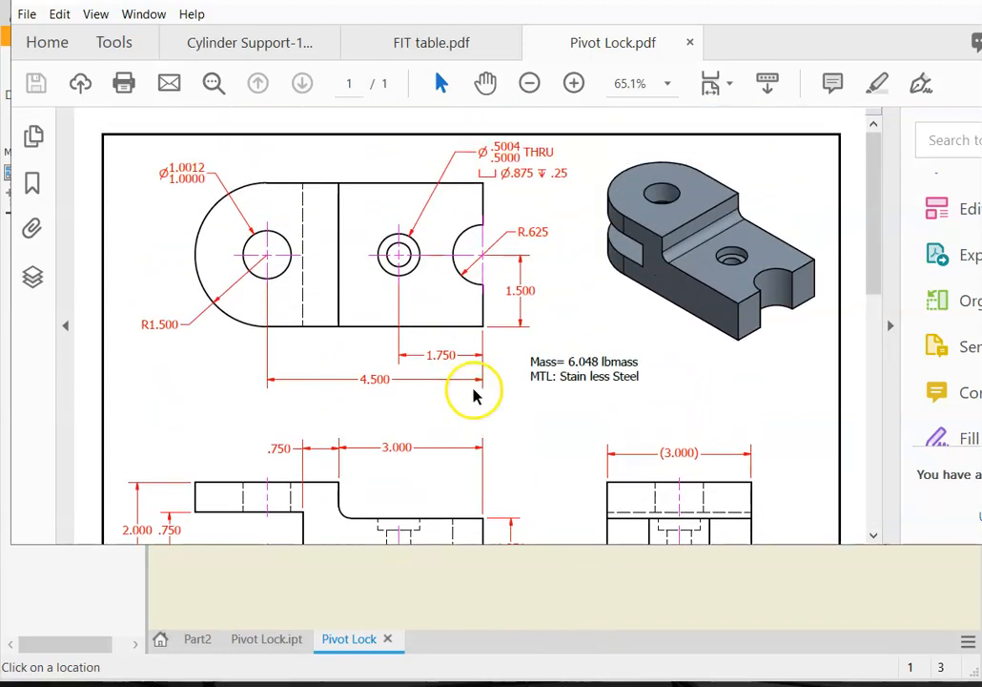
{"action": "scroll", "coordinate": [536, 412], "scroll_direction": "down", "scroll_amount": 2}
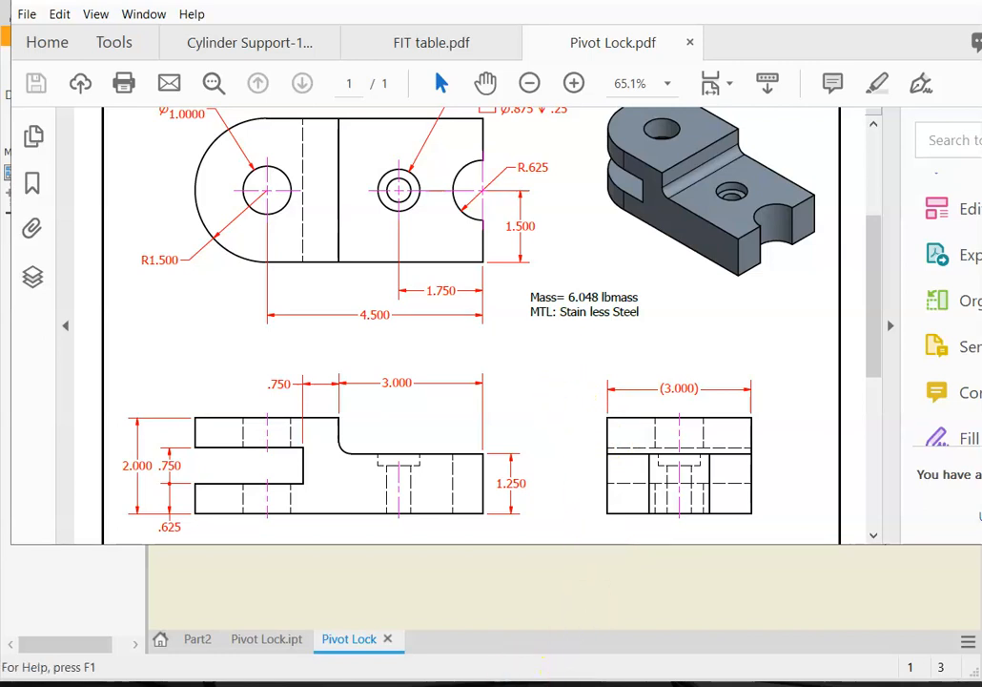
- Switch to FIT table.pdf and enlarge the Running and Sliding Fits table to 200%
{"action": "mouse_move", "coordinate": [539, 672]}
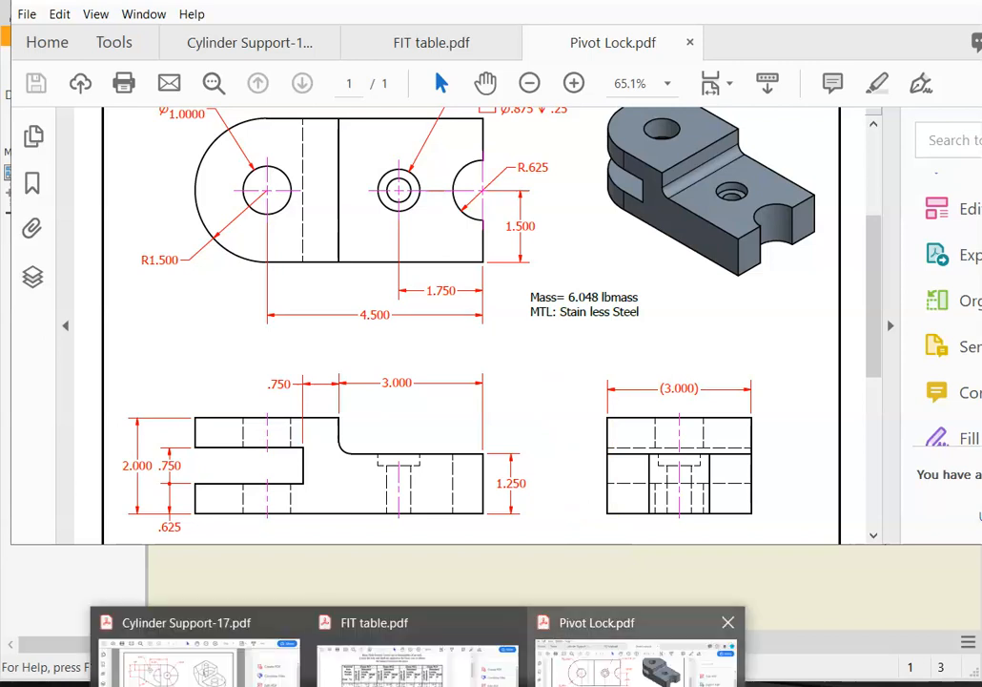
{"action": "left_click", "coordinate": [442, 675]}
{"action": "scroll", "coordinate": [496, 401], "scroll_direction": "up", "scroll_amount": 3}
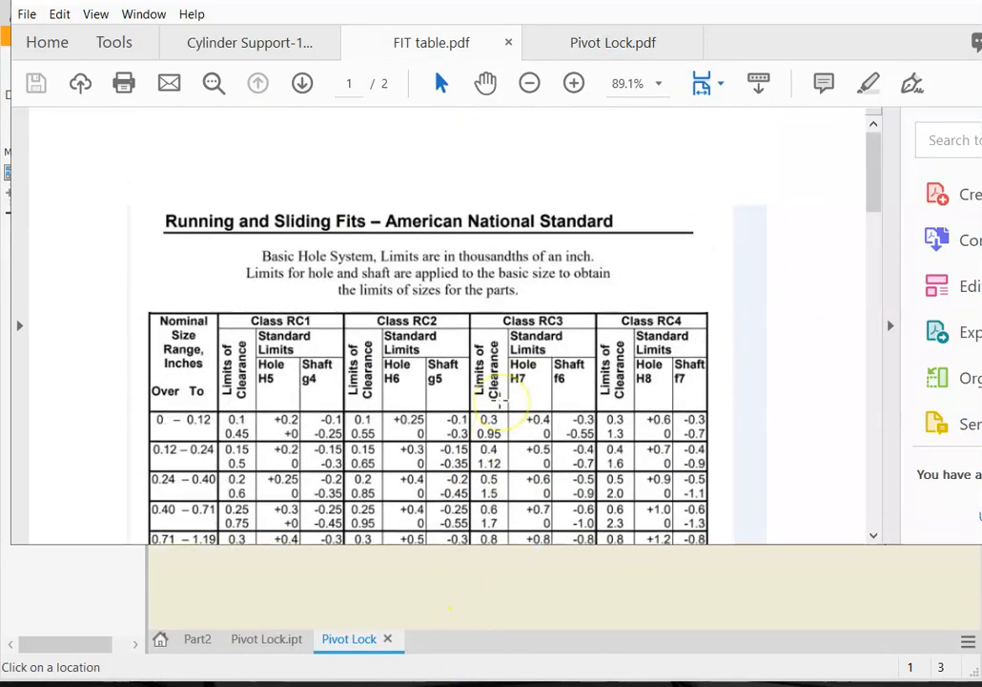
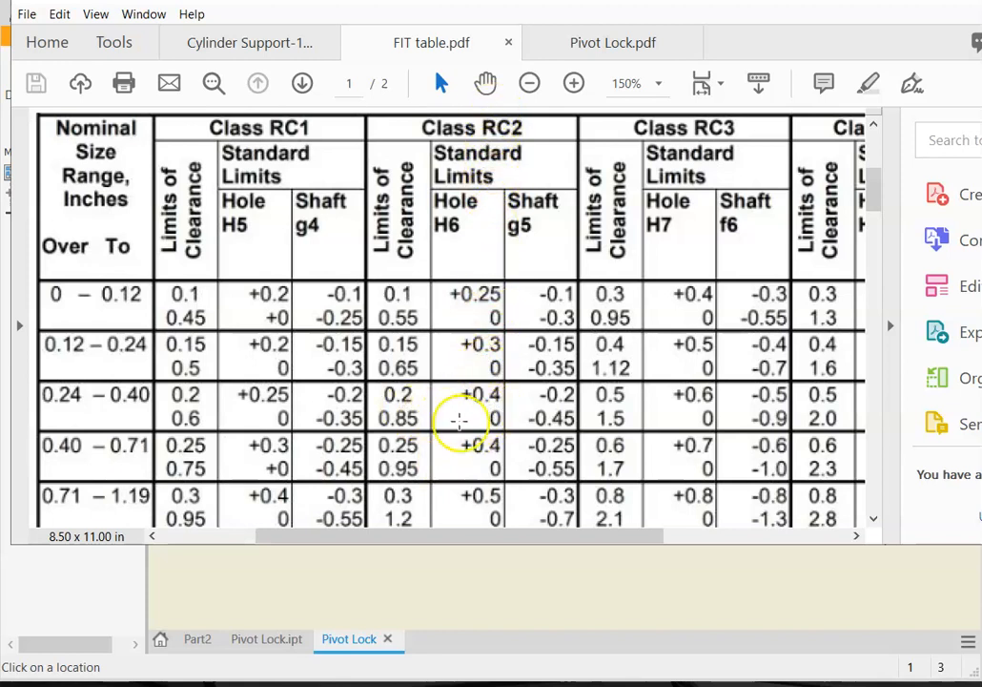
{"action": "scroll", "coordinate": [479, 408], "scroll_direction": "down", "scroll_amount": 1}
{"action": "scroll", "coordinate": [479, 408], "scroll_direction": "down", "scroll_amount": 1}
{"action": "scroll", "coordinate": [479, 408], "scroll_direction": "up", "scroll_amount": 3}
{"action": "scroll", "coordinate": [478, 408], "scroll_direction": "down", "scroll_amount": 1}
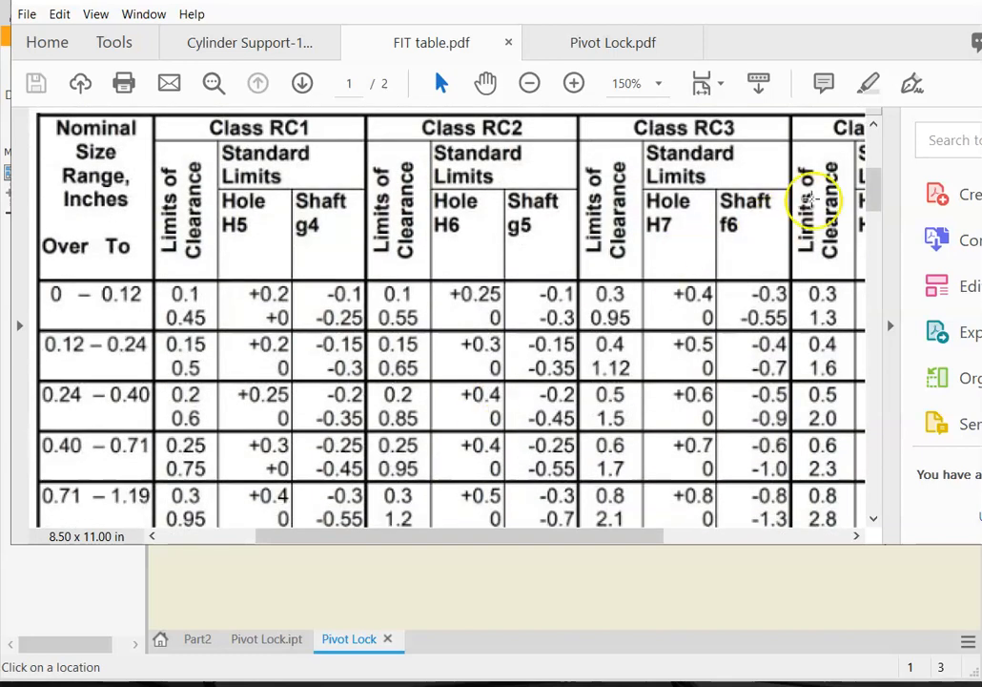
{"action": "left_click", "coordinate": [574, 84]}
{"action": "left_click", "coordinate": [575, 84]}
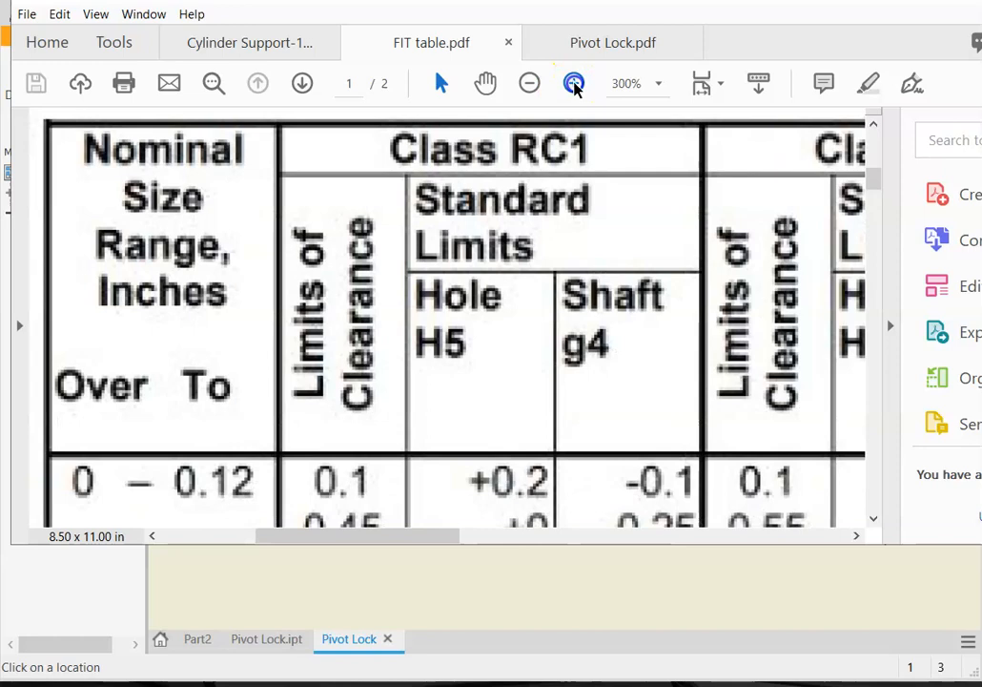
{"action": "left_click", "coordinate": [531, 86]}
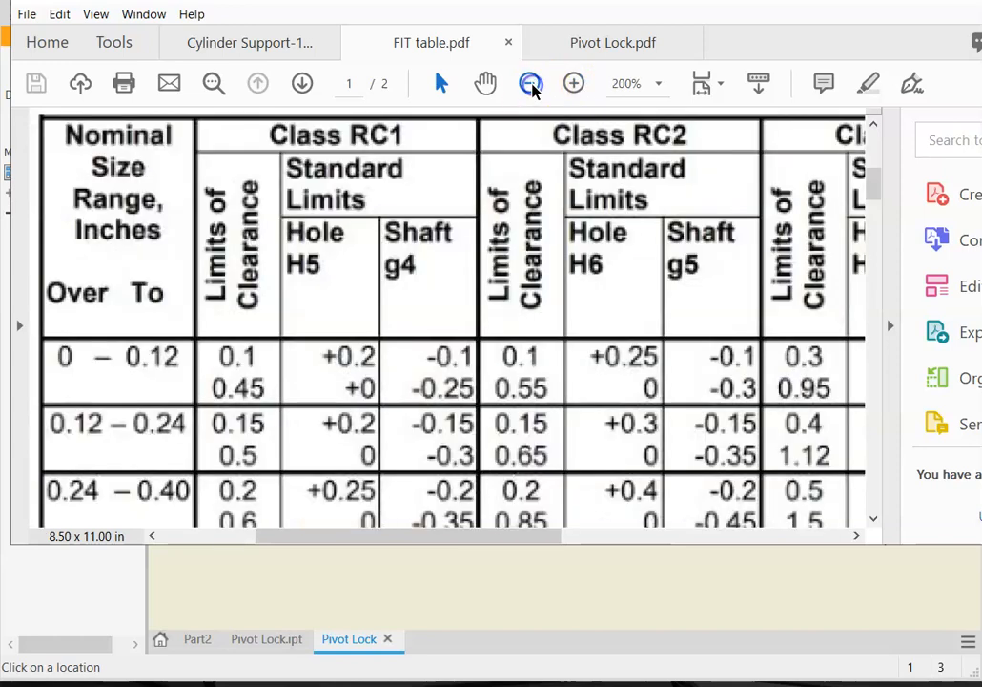
- Examine the Class RC1 and RC2 hole and shaft limits for the nominal size ranges up to 1.19 inches
{"action": "scroll", "coordinate": [499, 303], "scroll_direction": "down", "scroll_amount": 2}
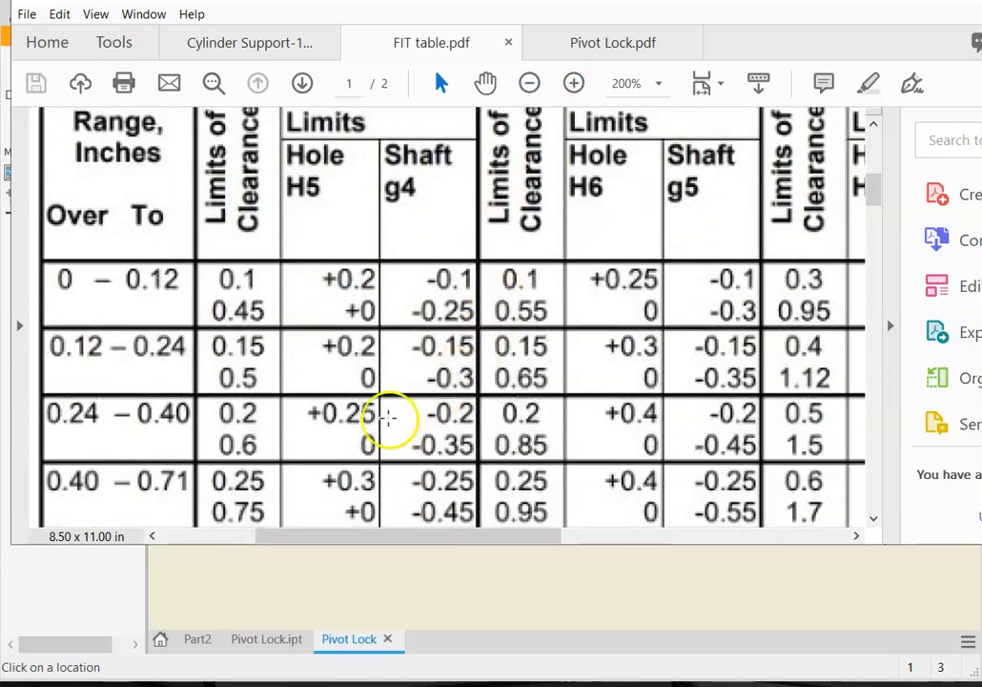
{"action": "scroll", "coordinate": [286, 457], "scroll_direction": "down", "scroll_amount": 1}
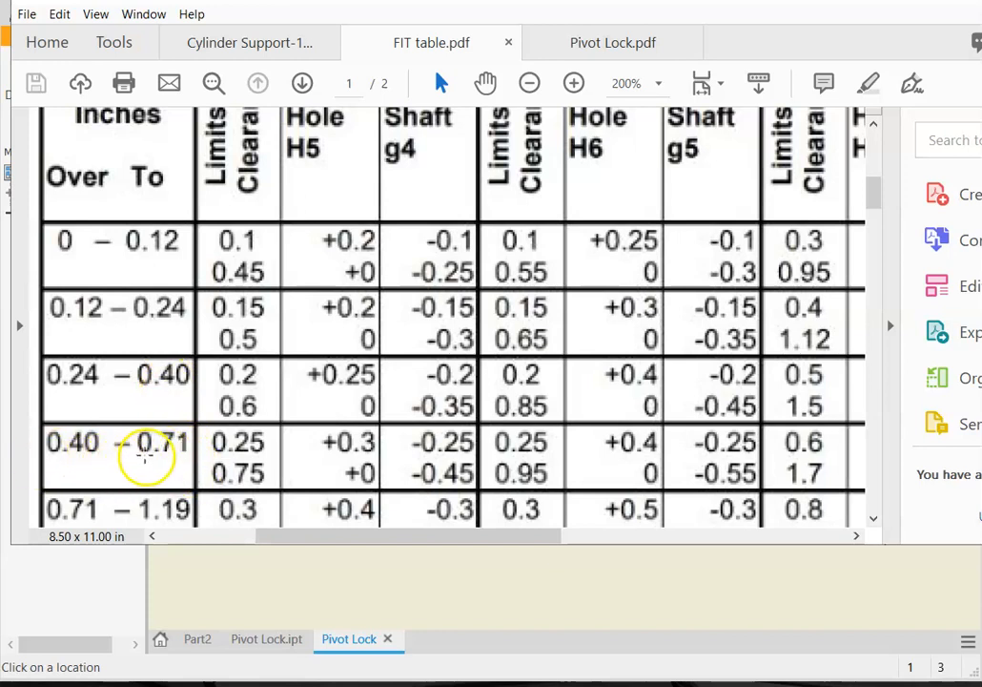
{"action": "scroll", "coordinate": [454, 397], "scroll_direction": "up", "scroll_amount": 3}
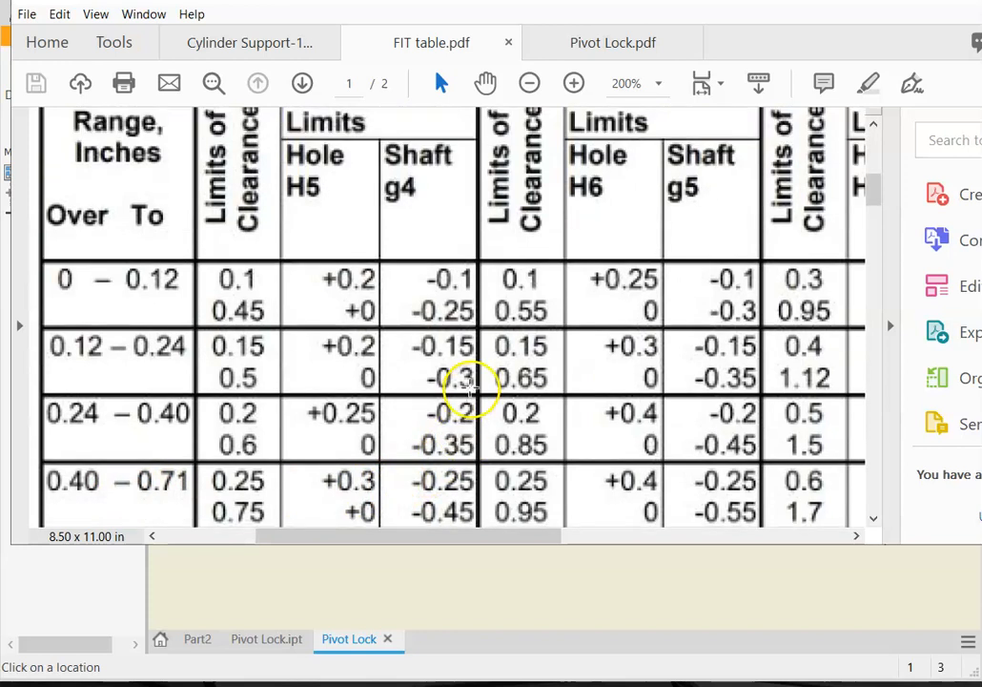
{"action": "scroll", "coordinate": [472, 383], "scroll_direction": "up", "scroll_amount": 2}
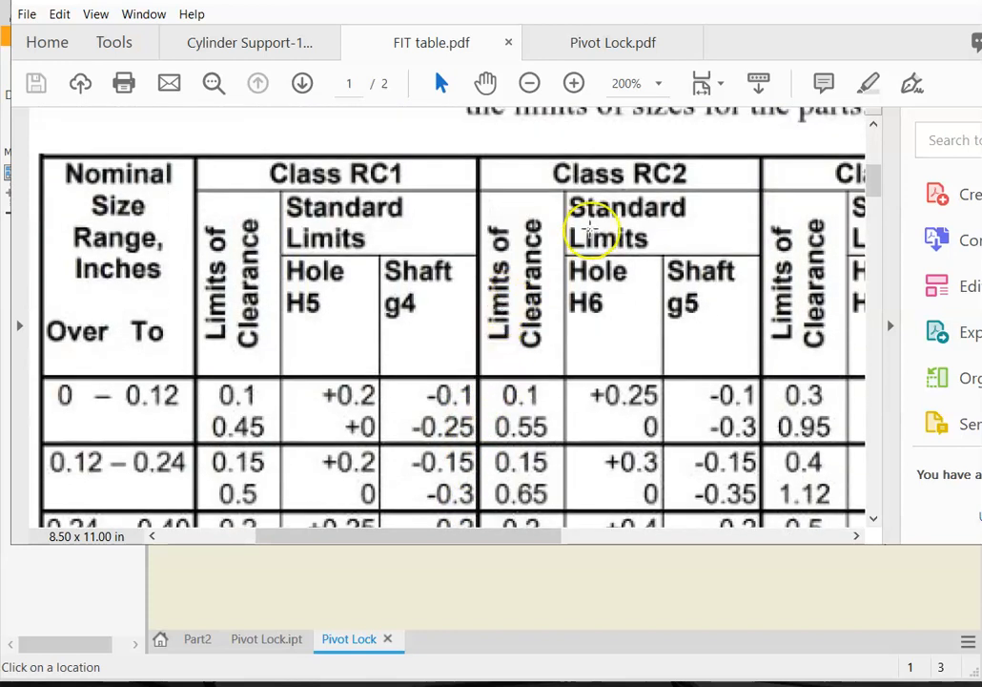
{"action": "scroll", "coordinate": [645, 314], "scroll_direction": "down", "scroll_amount": 1}
{"action": "scroll", "coordinate": [643, 314], "scroll_direction": "up", "scroll_amount": 1}
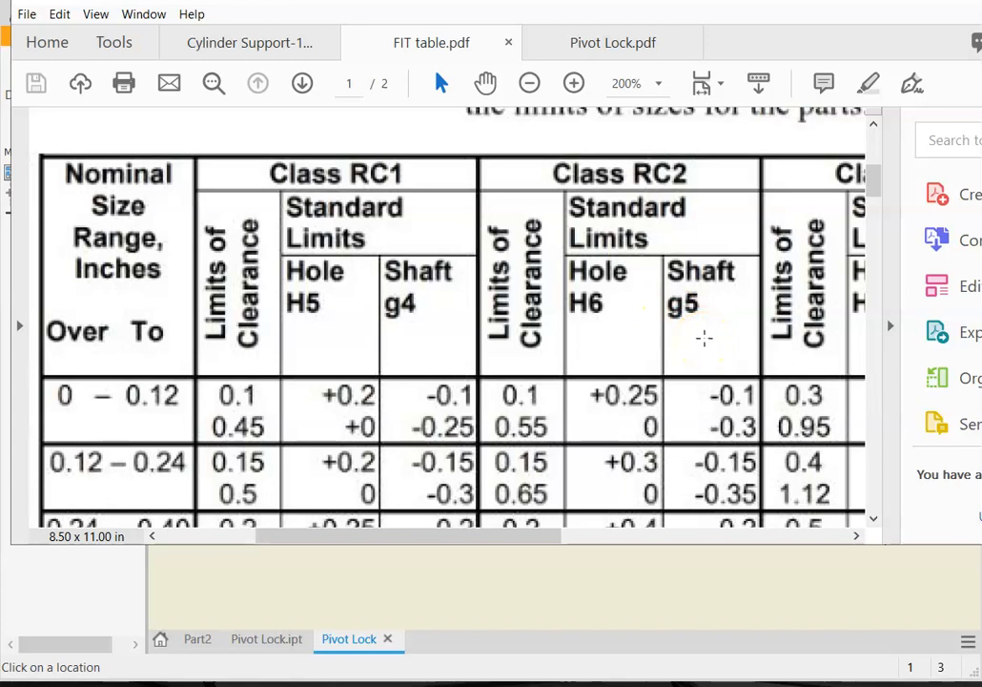
{"action": "scroll", "coordinate": [616, 402], "scroll_direction": "down", "scroll_amount": 1}
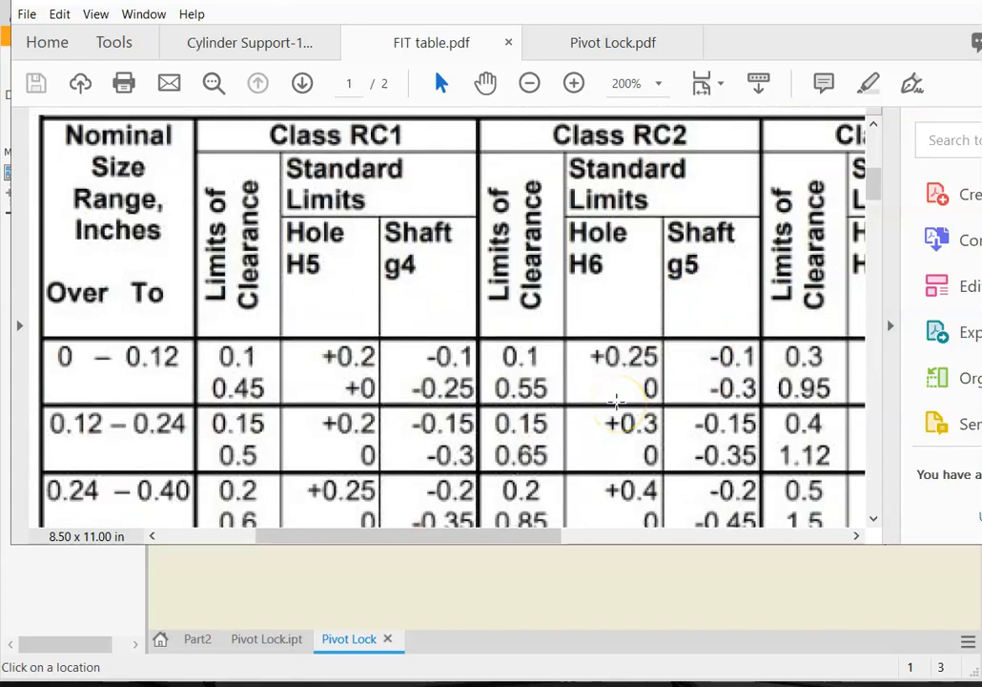
- Examine the Class RC2 hole and shaft limits for the 0.40–0.71 and 0.71–1.19 inch nominal size ranges
{"action": "scroll", "coordinate": [620, 417], "scroll_direction": "down", "scroll_amount": 2}
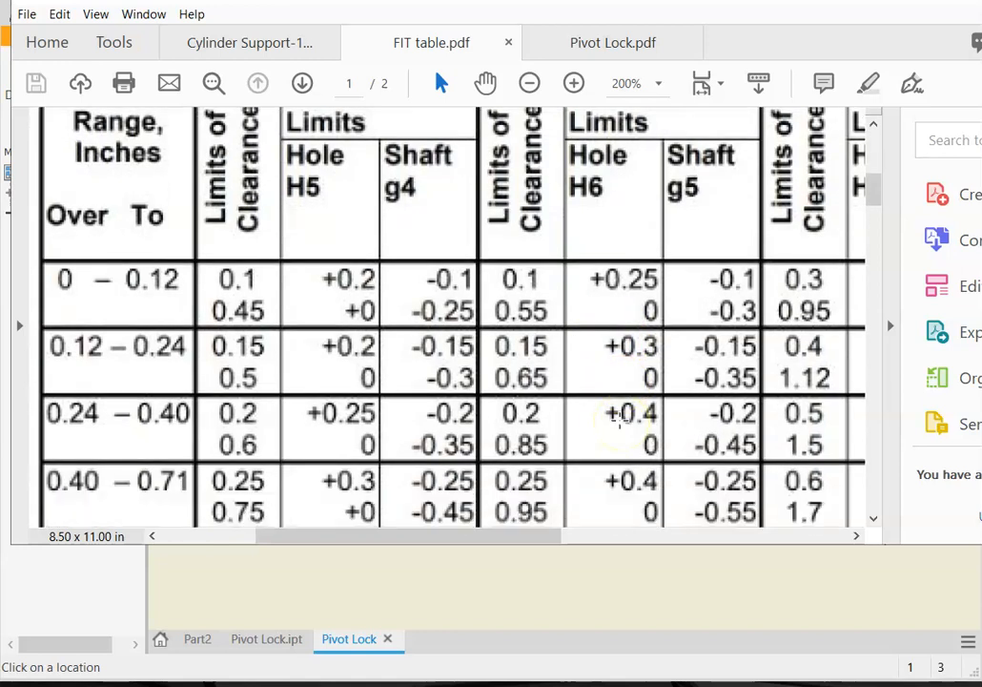
{"action": "scroll", "coordinate": [634, 450], "scroll_direction": "down", "scroll_amount": 1}
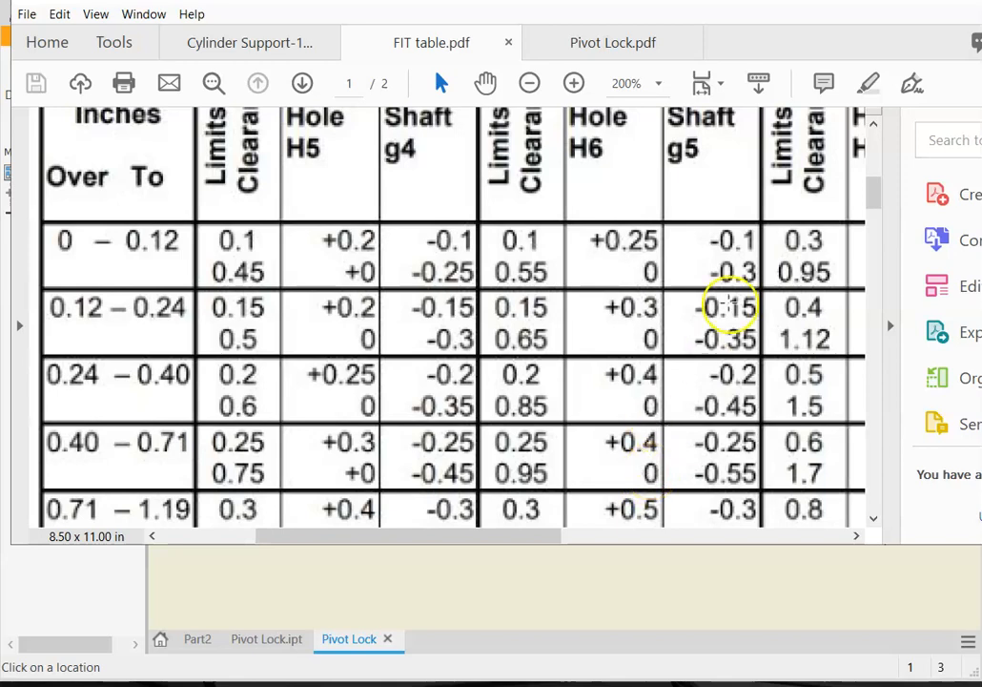
{"action": "scroll", "coordinate": [696, 424], "scroll_direction": "up", "scroll_amount": 2}
{"action": "scroll", "coordinate": [691, 426], "scroll_direction": "down", "scroll_amount": 2}
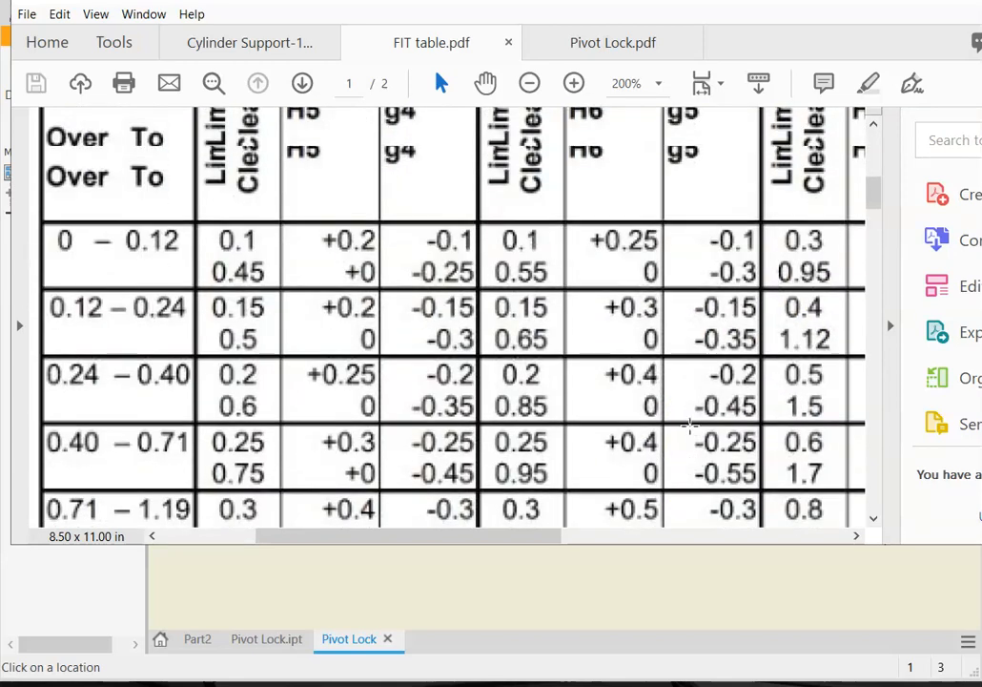
{"action": "scroll", "coordinate": [691, 426], "scroll_direction": "up", "scroll_amount": 2}
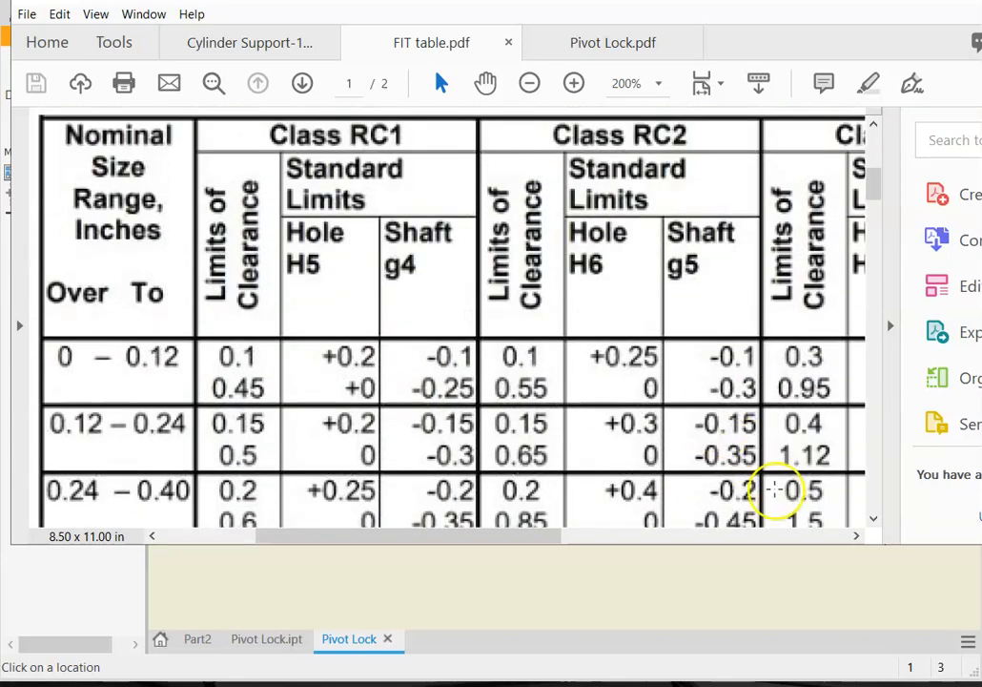
- Switch to the Inventor drawing and add a hole note to the counterbored hole in the top view, placed above the view's upper-right corner
{"action": "left_click", "coordinate": [496, 604]}
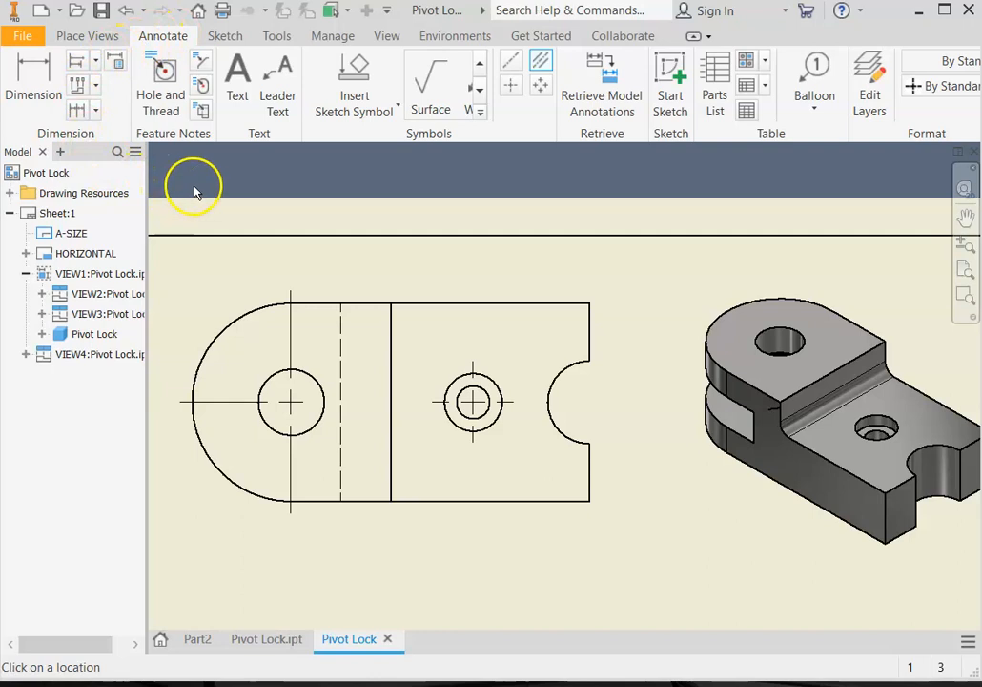
{"action": "left_click", "coordinate": [171, 100]}
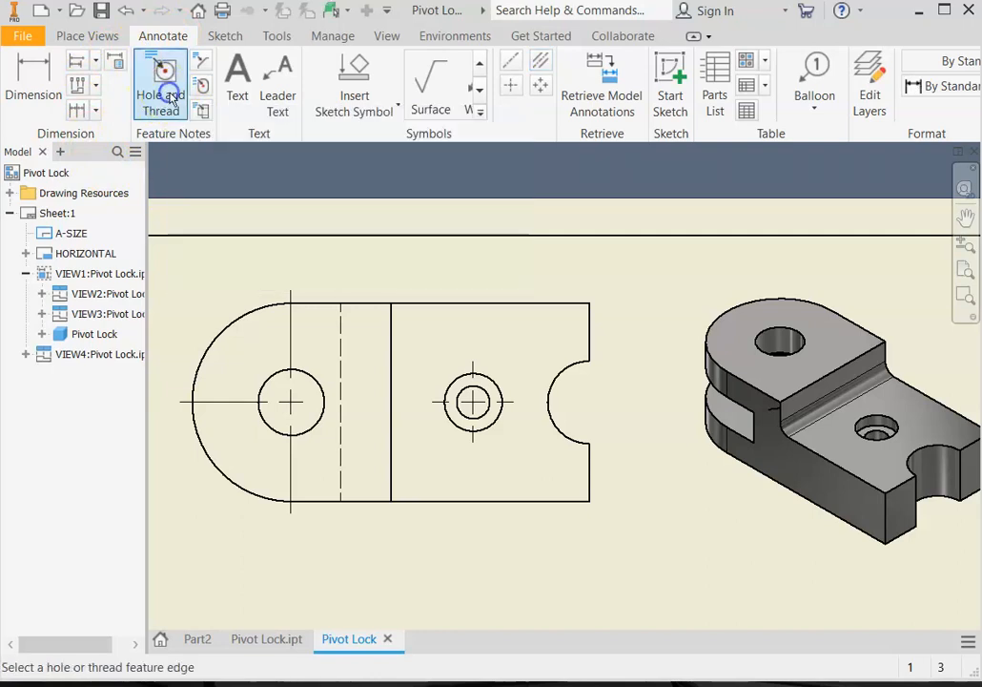
{"action": "left_click", "coordinate": [488, 378]}
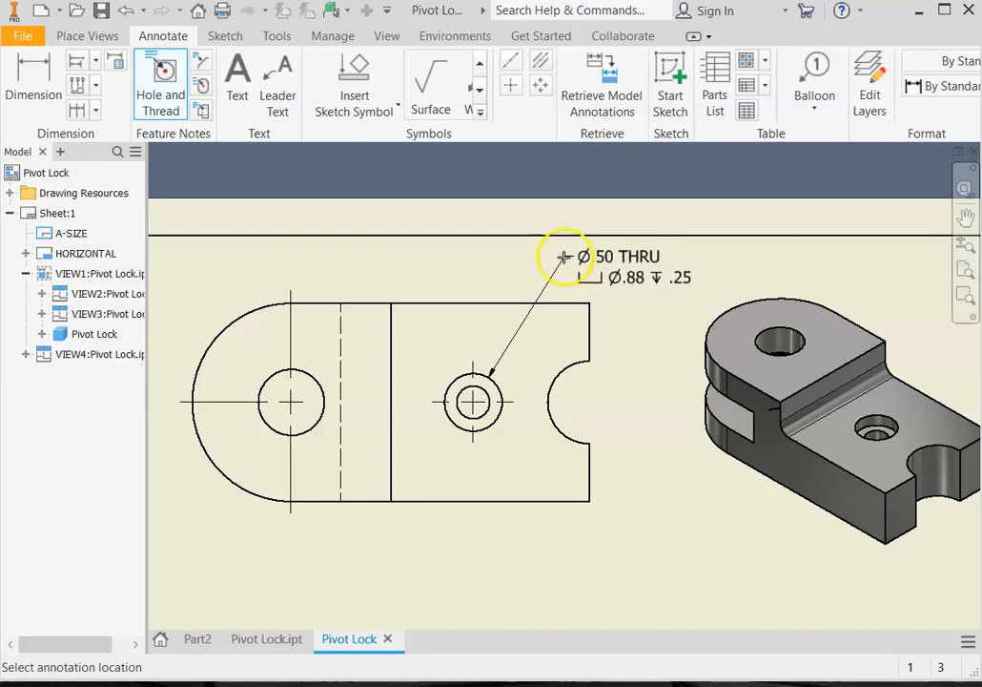
{"action": "left_click", "coordinate": [564, 258]}
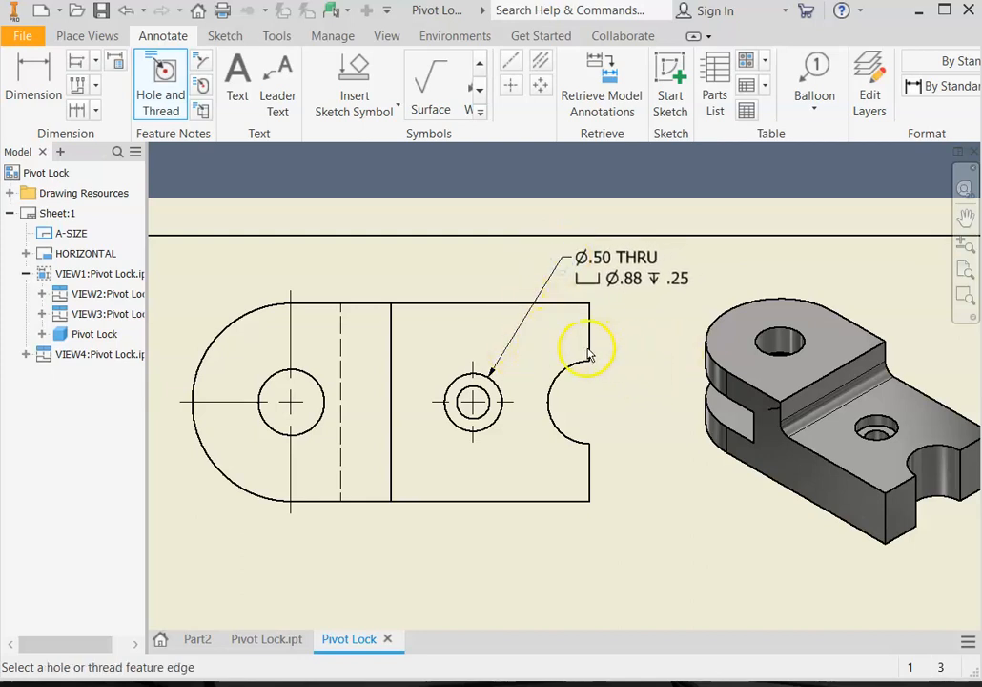
{"action": "scroll", "coordinate": [602, 307], "scroll_direction": "down", "scroll_amount": 2}
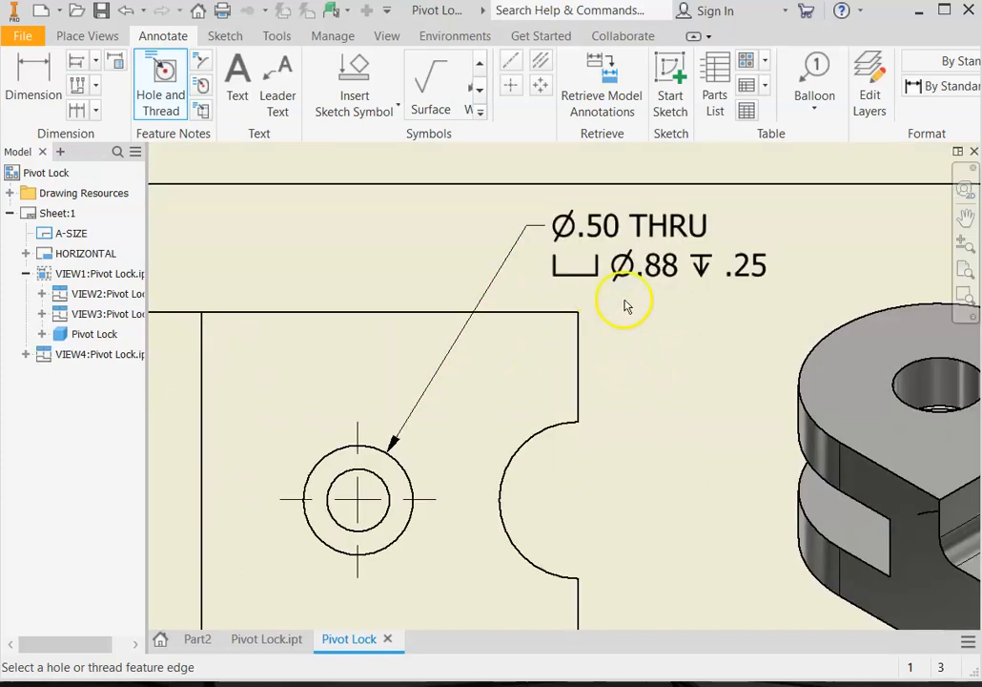
{"action": "scroll", "coordinate": [629, 308], "scroll_direction": "down", "scroll_amount": 2}
{"action": "scroll", "coordinate": [630, 308], "scroll_direction": "up", "scroll_amount": 3}
{"action": "middle_click_drag", "start_coordinate": [640, 312], "coordinate": [501, 345]}
{"action": "scroll", "coordinate": [501, 344], "scroll_direction": "up", "scroll_amount": 2}
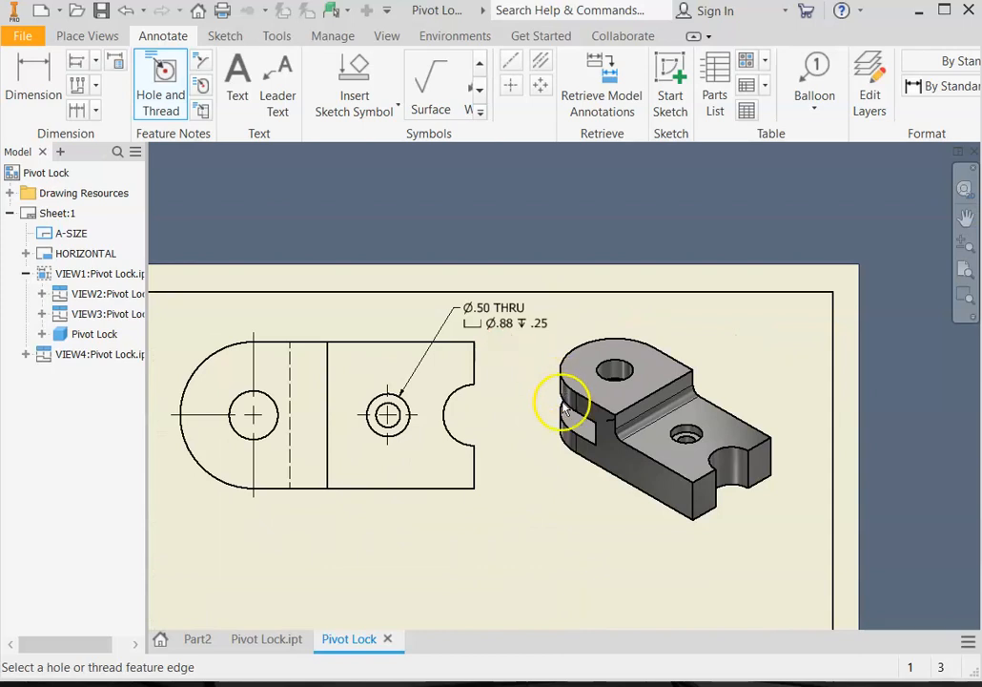
{"action": "key", "text": "Escape"}
- Examine the values and precision shown in the counterbored hole's note
{"action": "scroll", "coordinate": [511, 322], "scroll_direction": "down", "scroll_amount": 4}
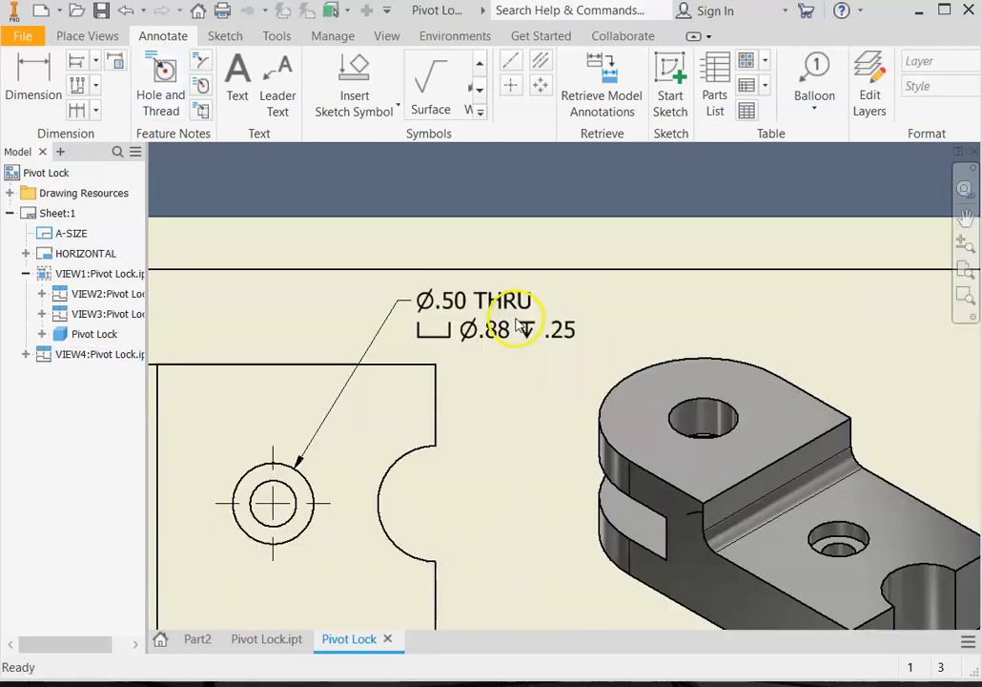
{"action": "scroll", "coordinate": [501, 360], "scroll_direction": "down", "scroll_amount": 3}
{"action": "middle_click_drag", "start_coordinate": [463, 379], "coordinate": [620, 384]}
{"action": "scroll", "coordinate": [570, 439], "scroll_direction": "up", "scroll_amount": 2}
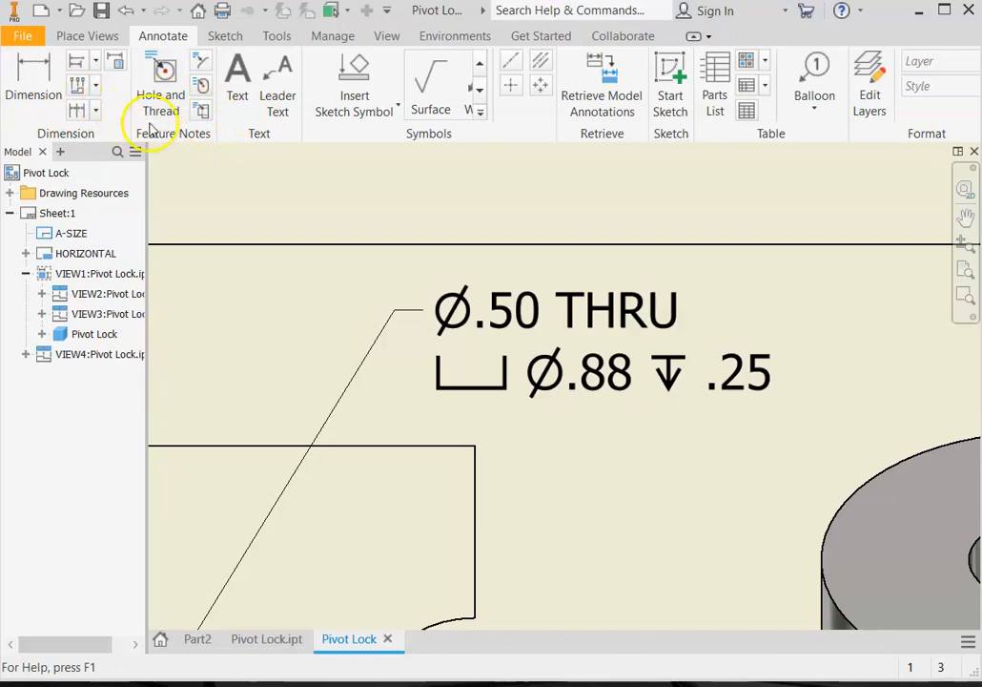
{"action": "scroll", "coordinate": [427, 407], "scroll_direction": "up", "scroll_amount": 2}
{"action": "middle_click_drag", "start_coordinate": [351, 472], "coordinate": [390, 393]}
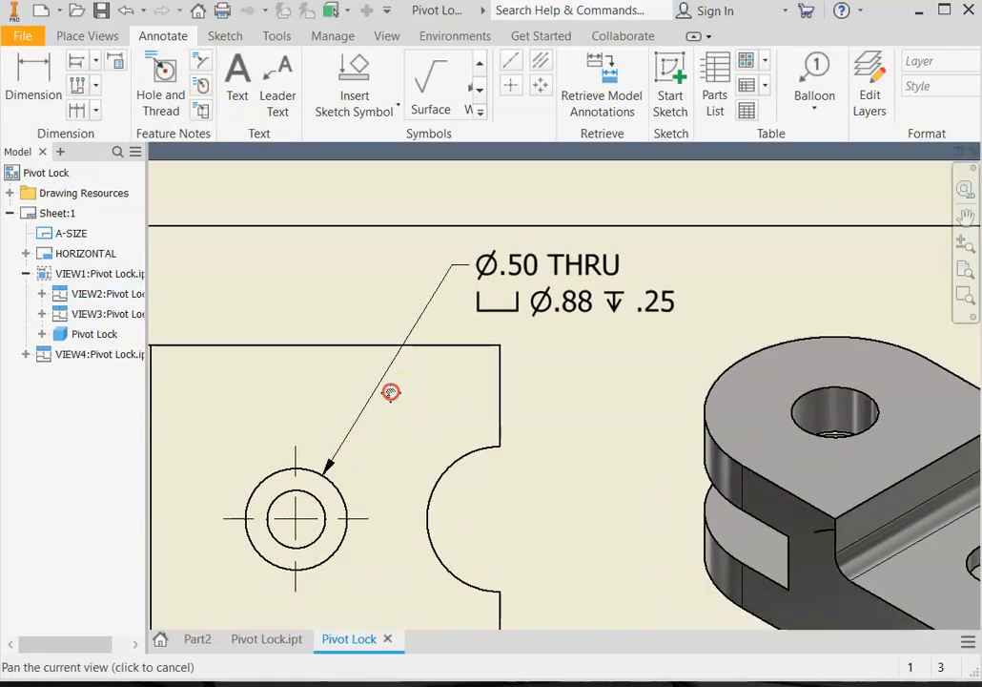
{"action": "middle_click_drag", "start_coordinate": [481, 331], "coordinate": [485, 373]}
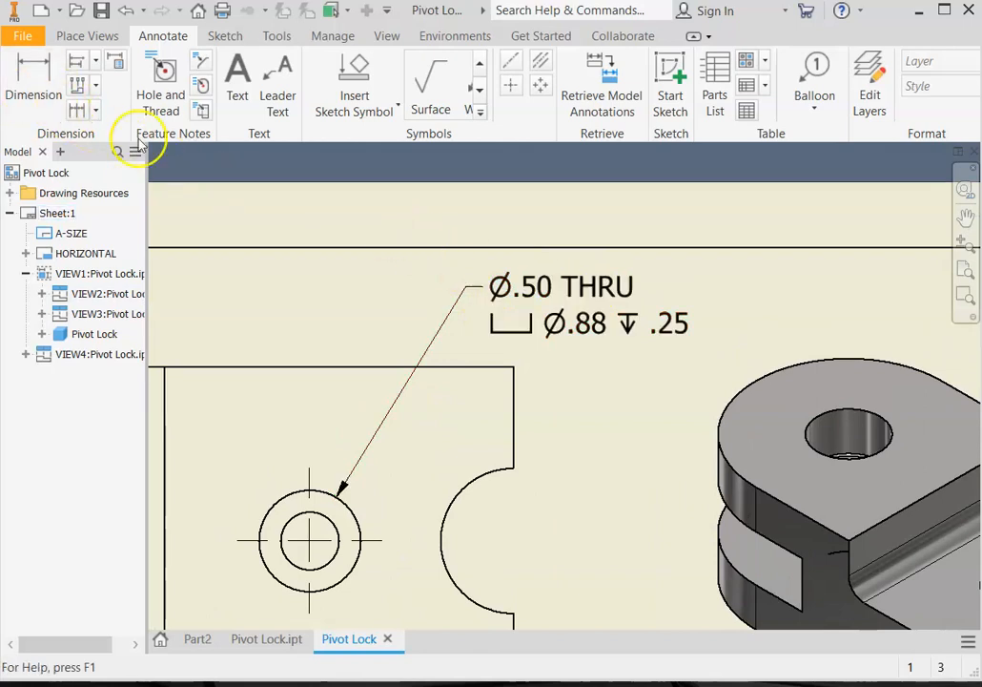
{"action": "left_click", "coordinate": [510, 324]}
{"action": "key", "text": "Escape"}
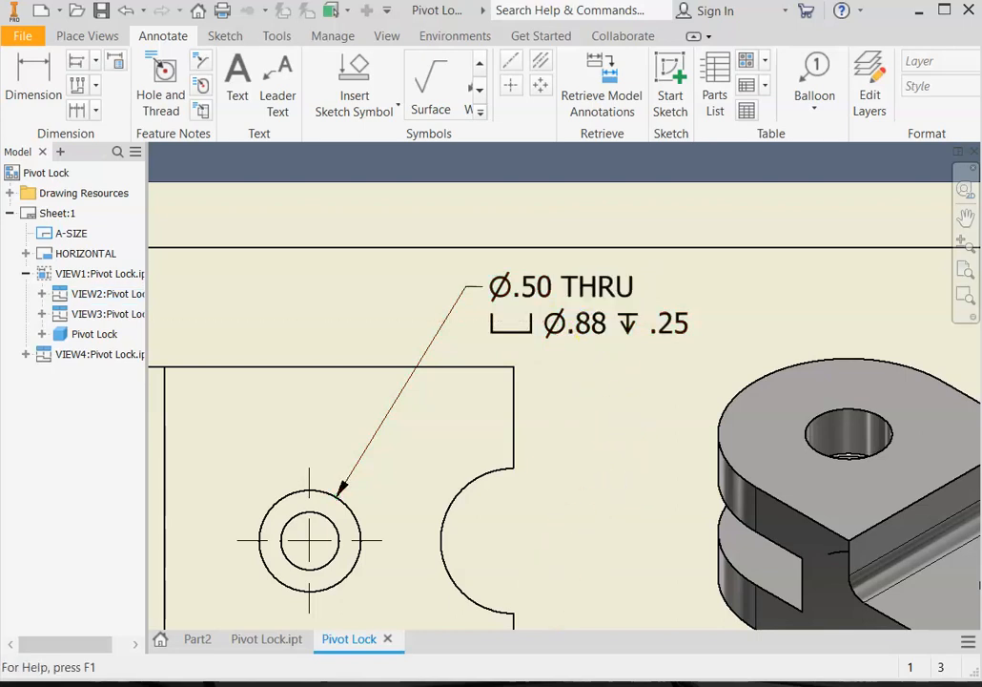
- Switch to Pivot Lock.pdf and examine the reference note for the counterbored hole, including its diameter limits and decimal places
{"action": "left_click", "coordinate": [576, 584]}
{"action": "scroll", "coordinate": [493, 352], "scroll_direction": "up", "scroll_amount": 2}
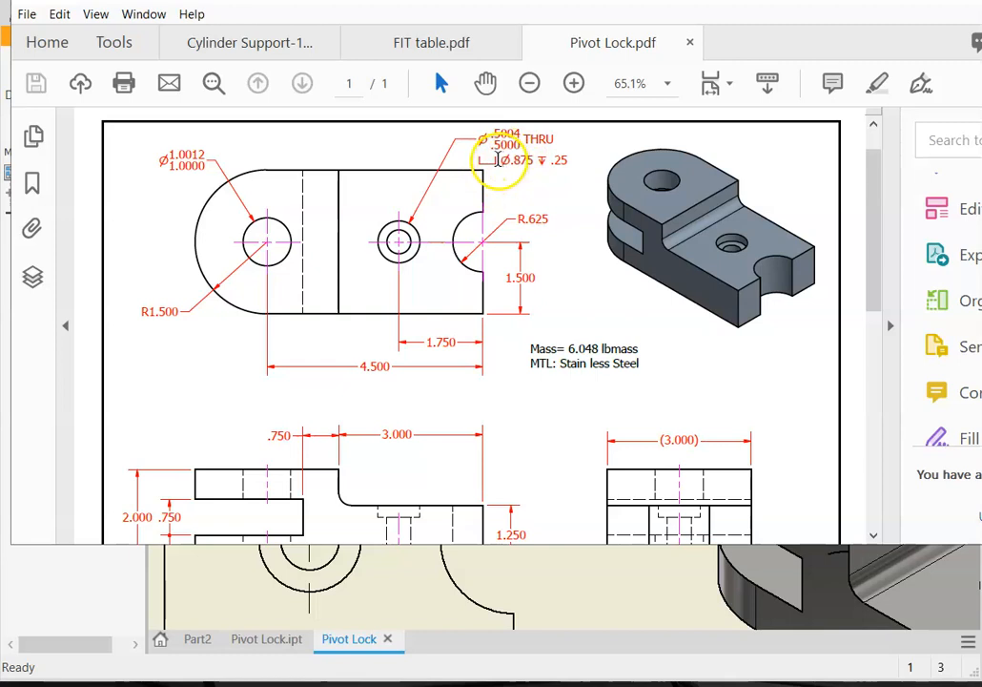
{"action": "scroll", "coordinate": [490, 189], "scroll_direction": "up", "scroll_amount": 1}
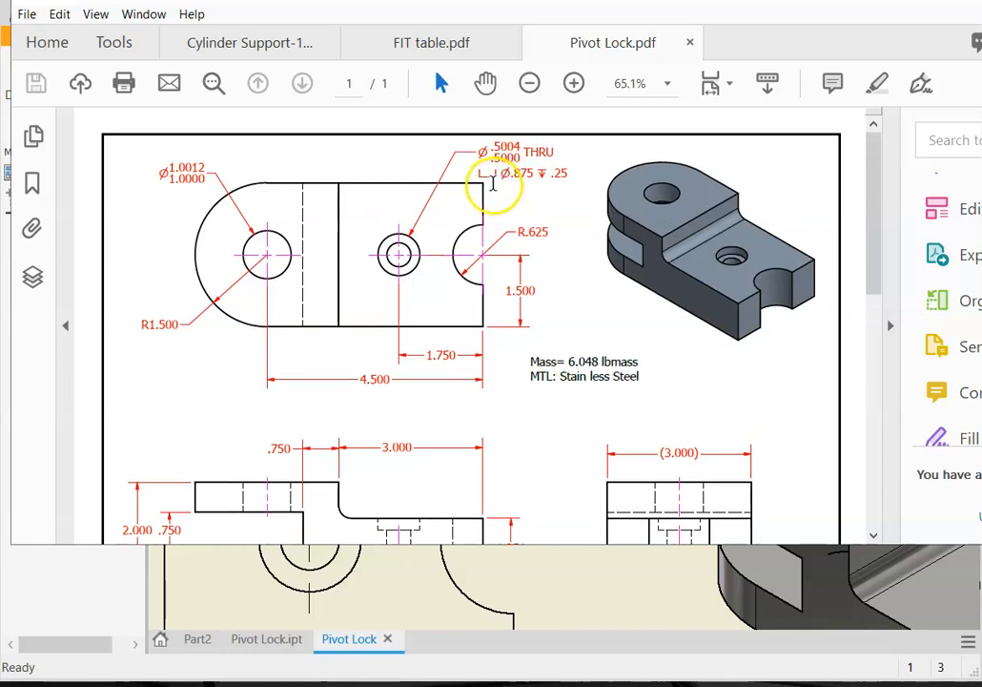
{"action": "scroll", "coordinate": [493, 186], "scroll_direction": "down", "scroll_amount": 1}
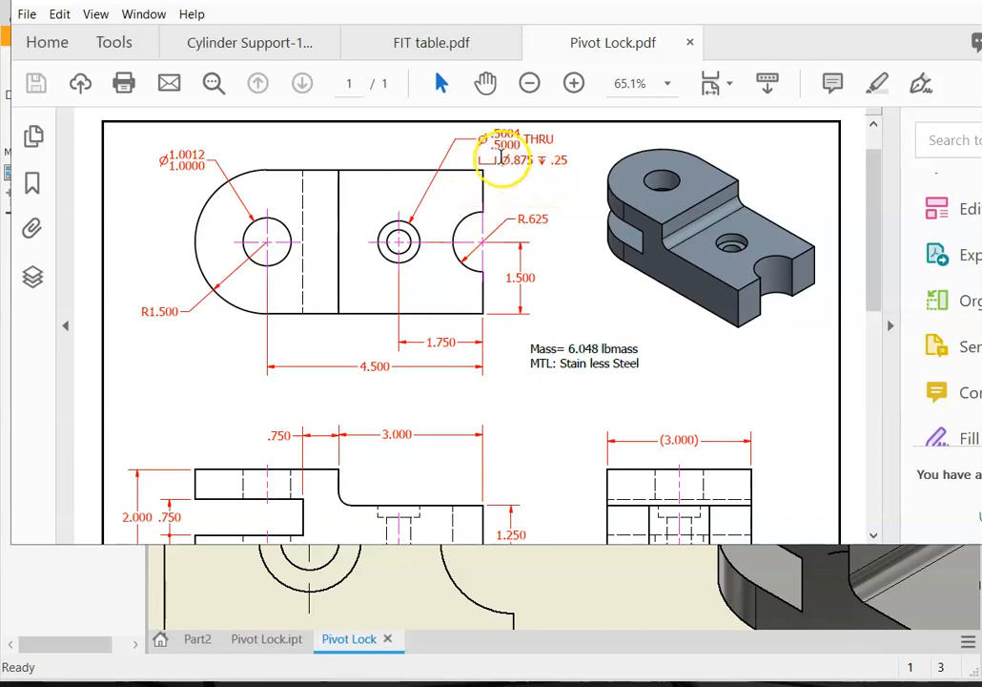
{"action": "scroll", "coordinate": [500, 152], "scroll_direction": "down", "scroll_amount": 1}
{"action": "scroll", "coordinate": [500, 145], "scroll_direction": "up", "scroll_amount": 1}
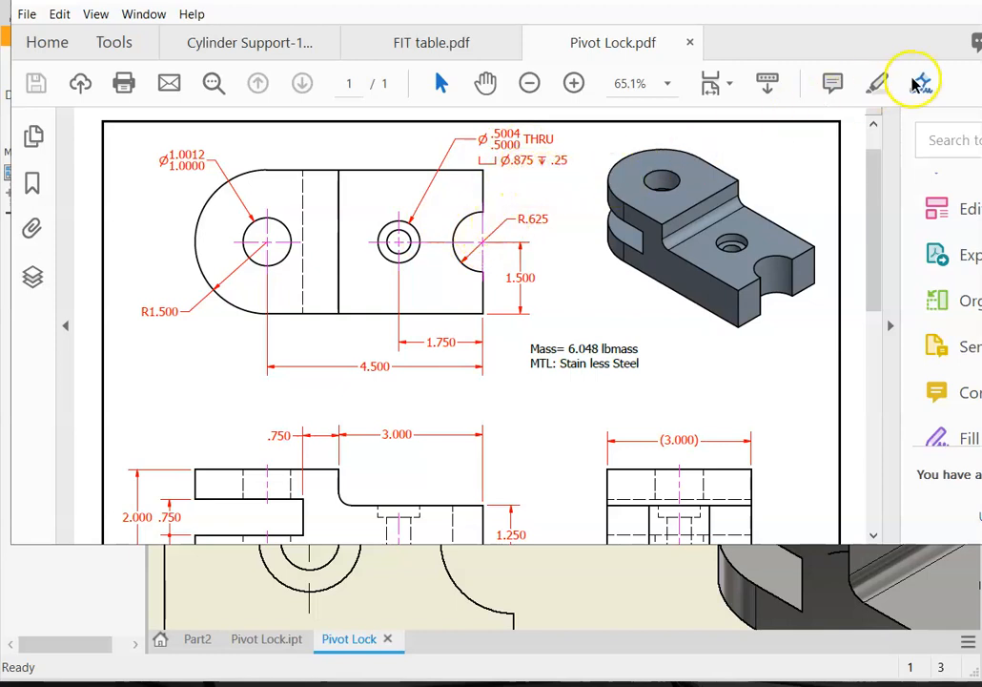
- Return to the Inventor drawing and open the precision and tolerance settings of the counterbored hole's note
{"action": "left_click", "coordinate": [632, 569]}
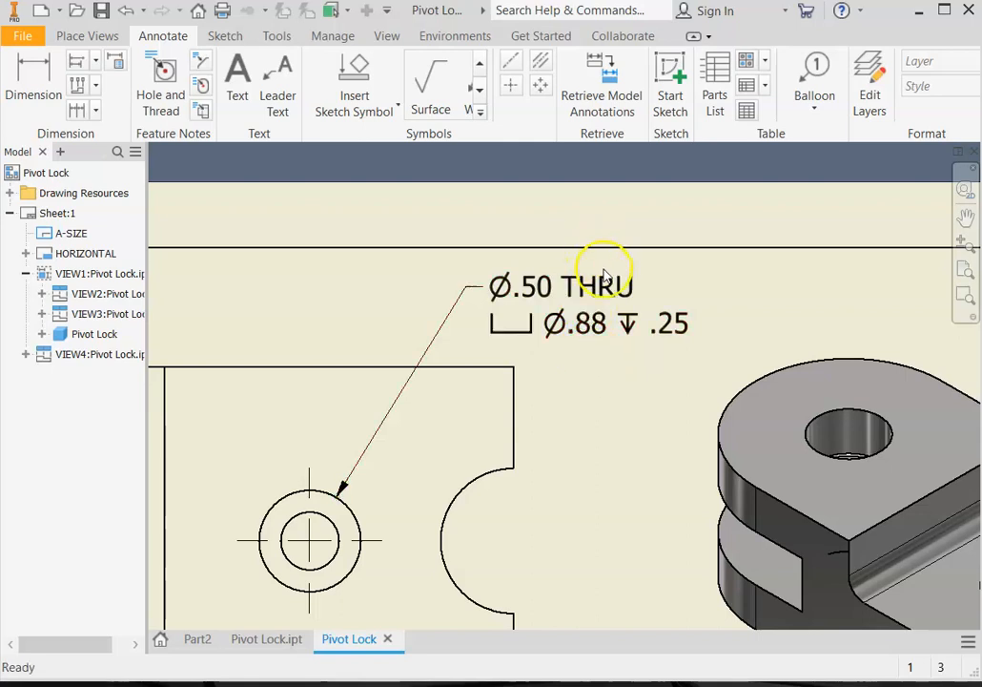
{"action": "double_click", "coordinate": [607, 300]}
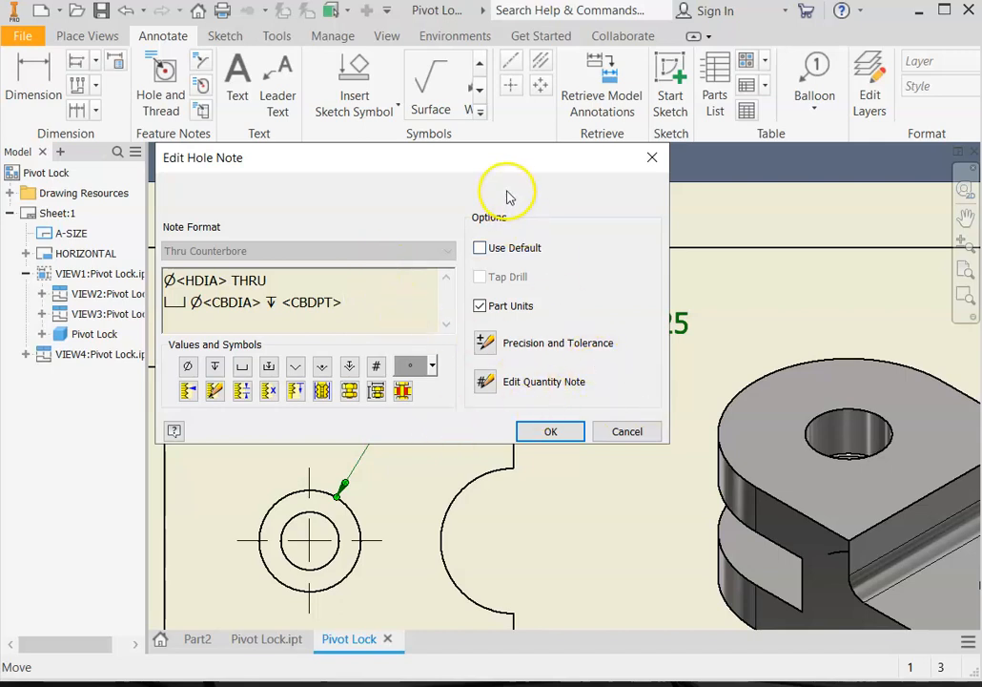
{"action": "left_click_drag", "start_coordinate": [490, 161], "coordinate": [568, 169]}
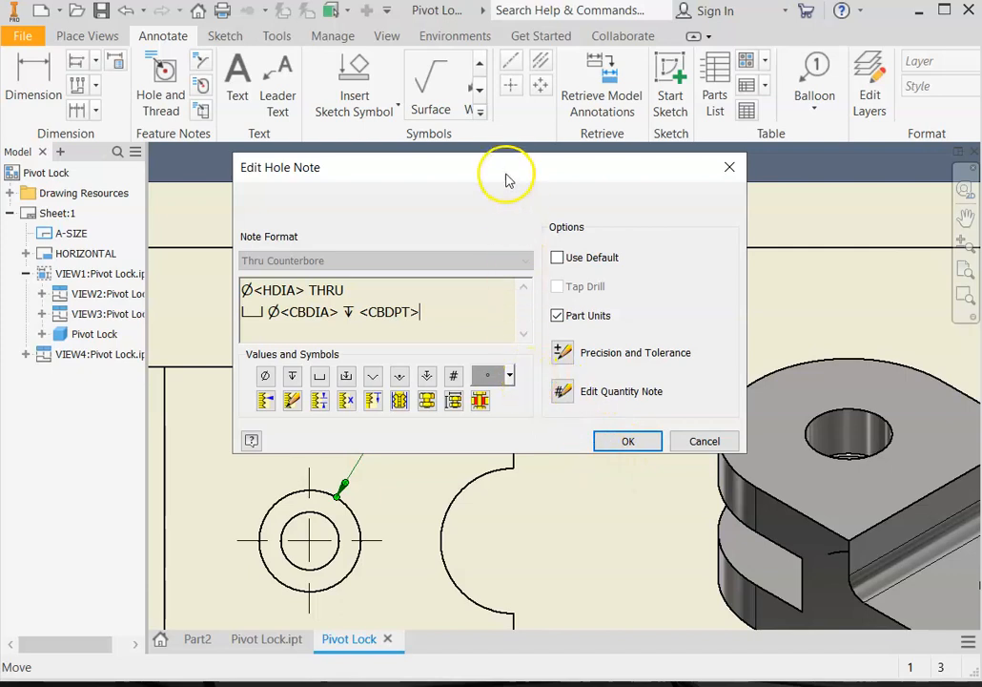
{"action": "left_click_drag", "start_coordinate": [506, 173], "coordinate": [511, 128]}
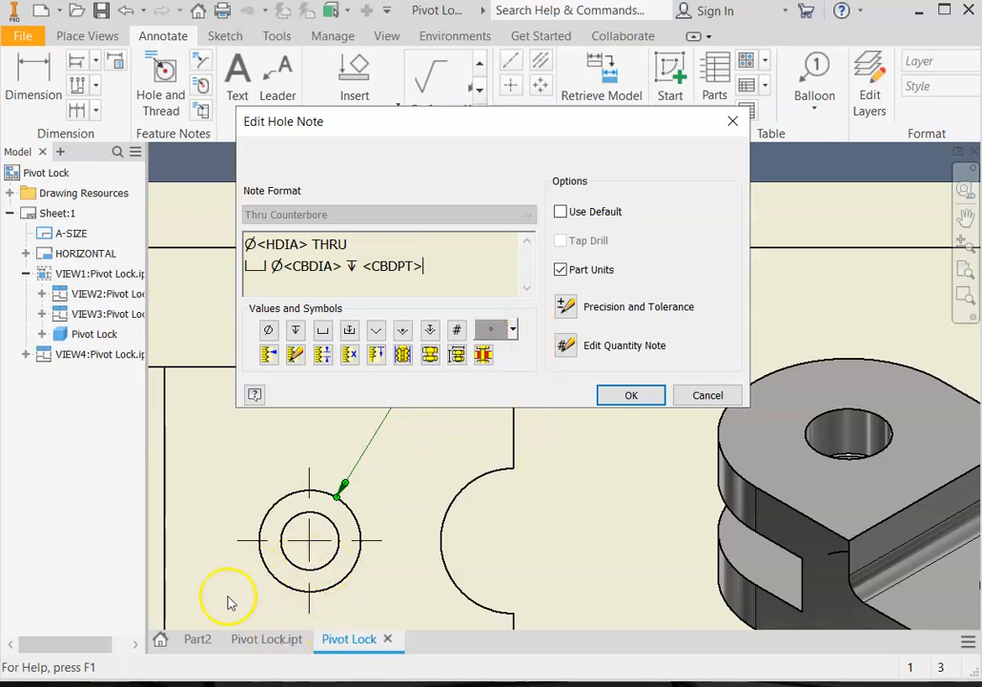
{"action": "left_click", "coordinate": [486, 515]}
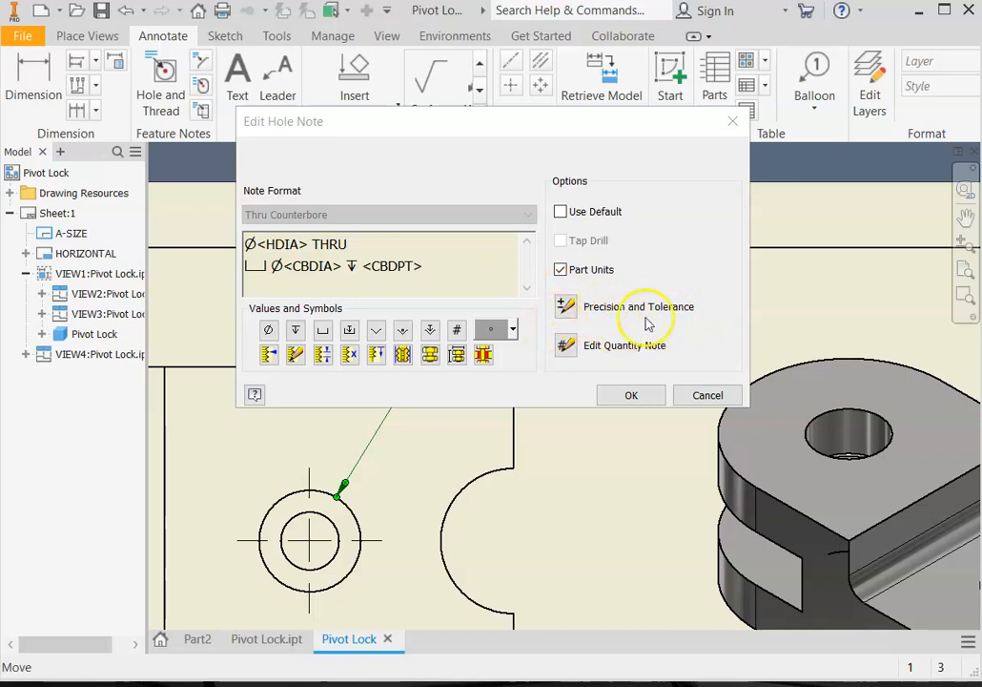
{"action": "left_click", "coordinate": [564, 307]}
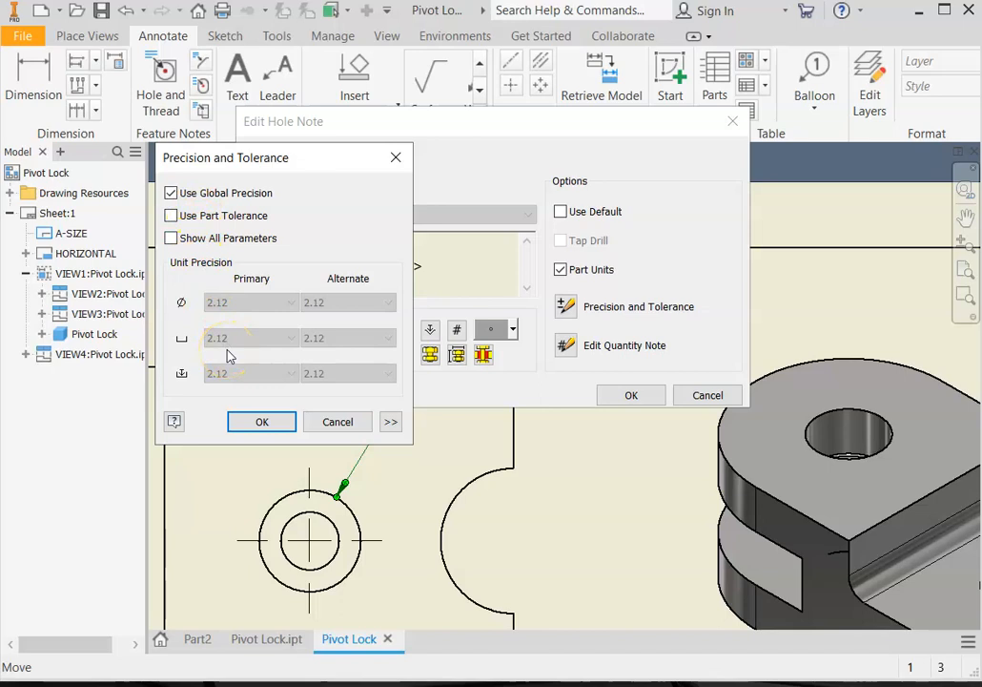
{"action": "left_click", "coordinate": [276, 419]}
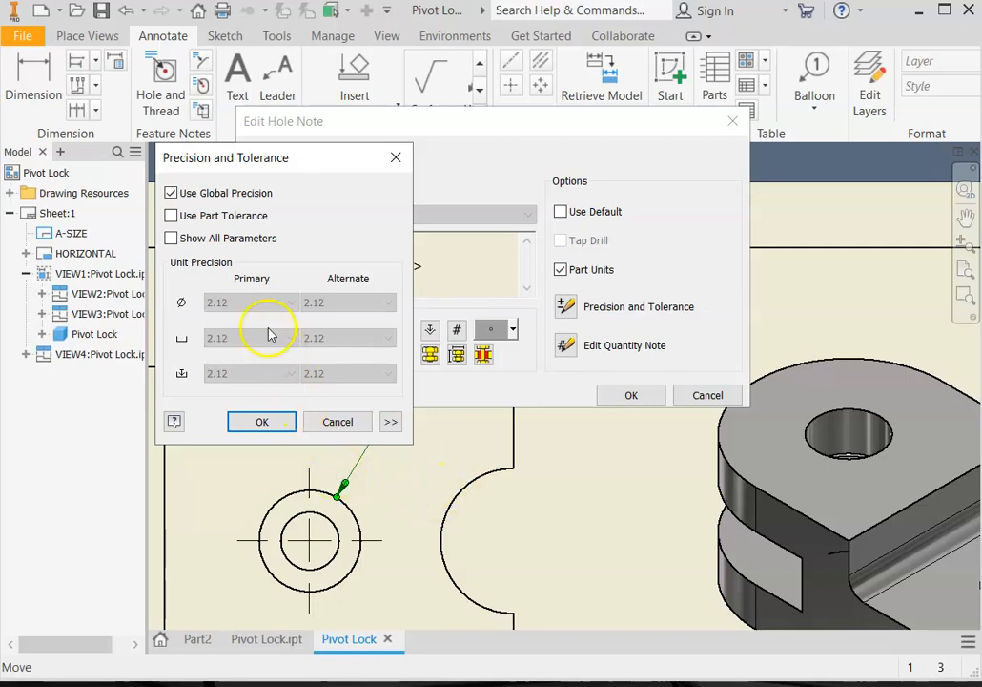
- Turn off global precision, expand the tolerance options, and set the counterbore diameter's primary precision to 3.123
{"action": "left_click", "coordinate": [171, 193]}
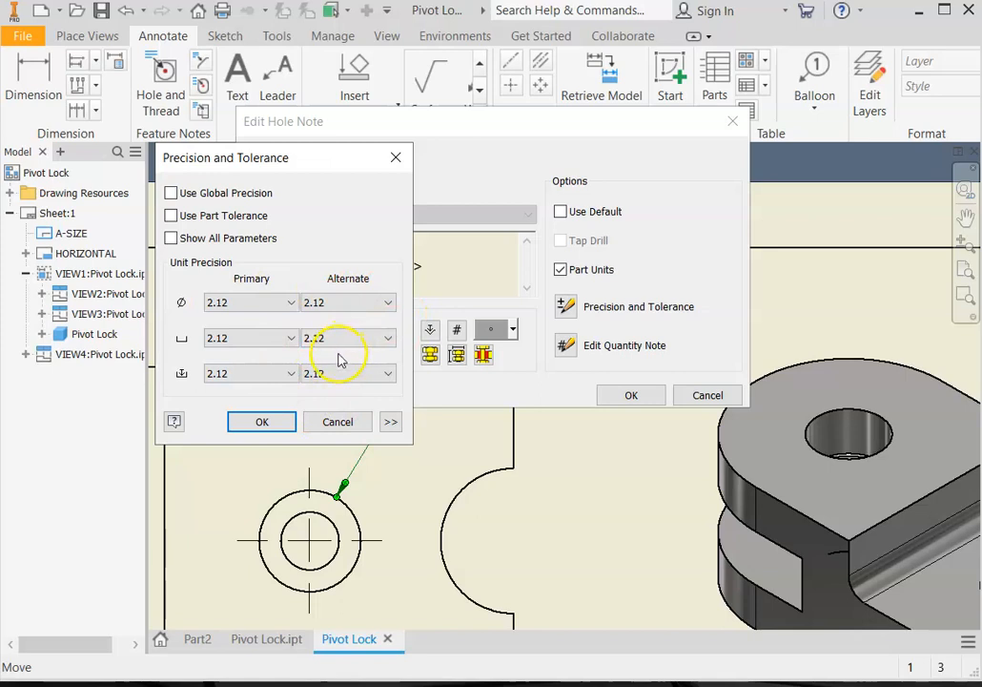
{"action": "left_click", "coordinate": [391, 426]}
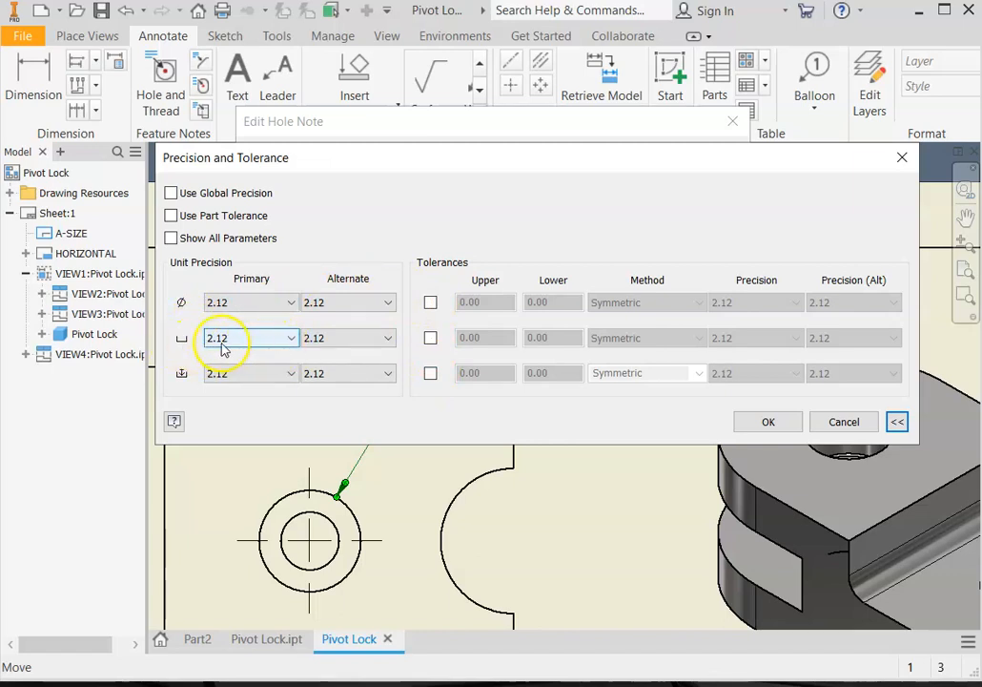
{"action": "left_click", "coordinate": [288, 340]}
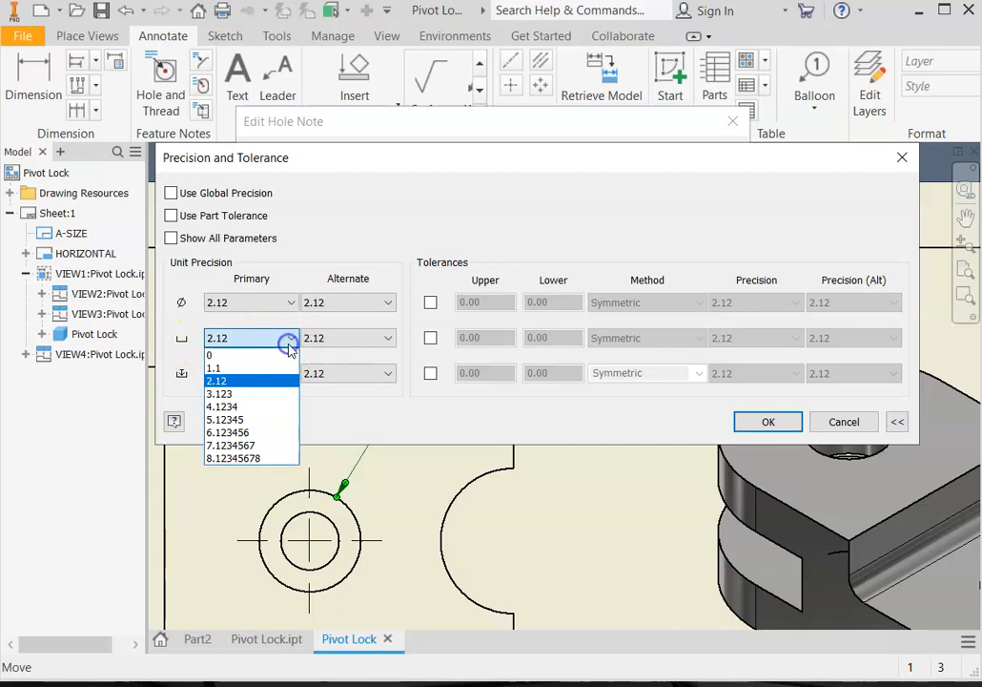
{"action": "left_click", "coordinate": [231, 395]}
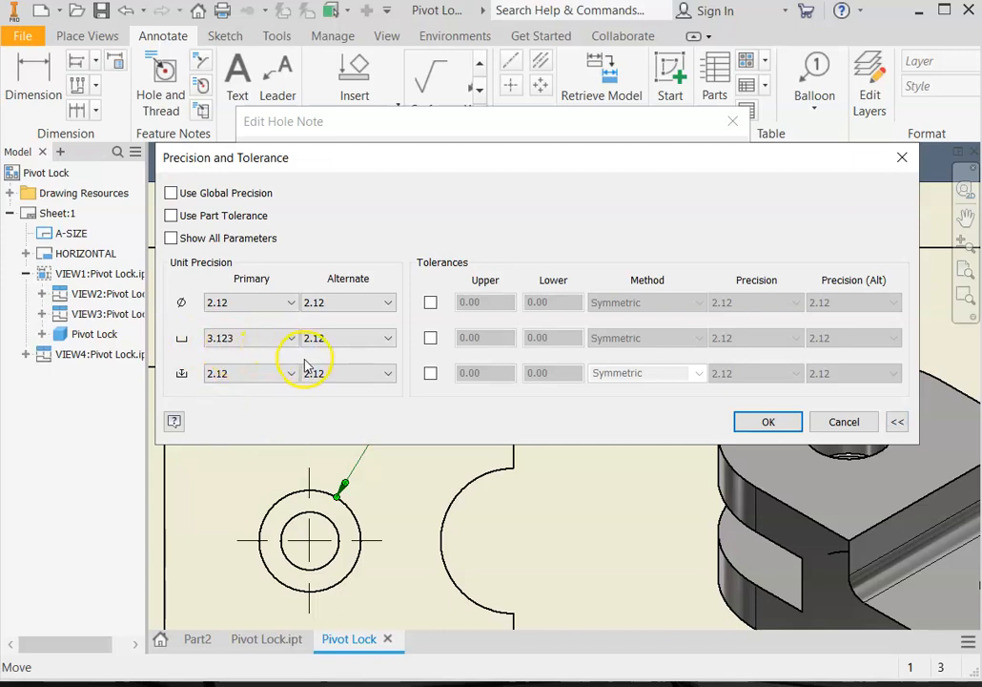
- Enable a tolerance on the hole diameter in the note and set its method to Limits - Stacked
{"action": "left_click_drag", "start_coordinate": [663, 169], "coordinate": [603, 366]}
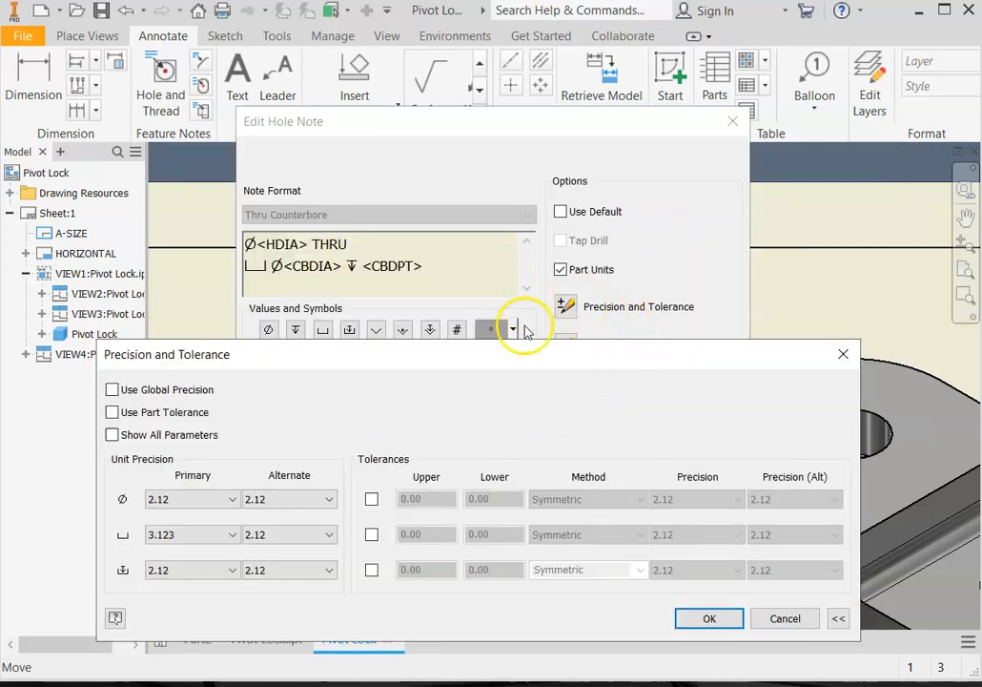
{"action": "left_click_drag", "start_coordinate": [537, 364], "coordinate": [504, 155]}
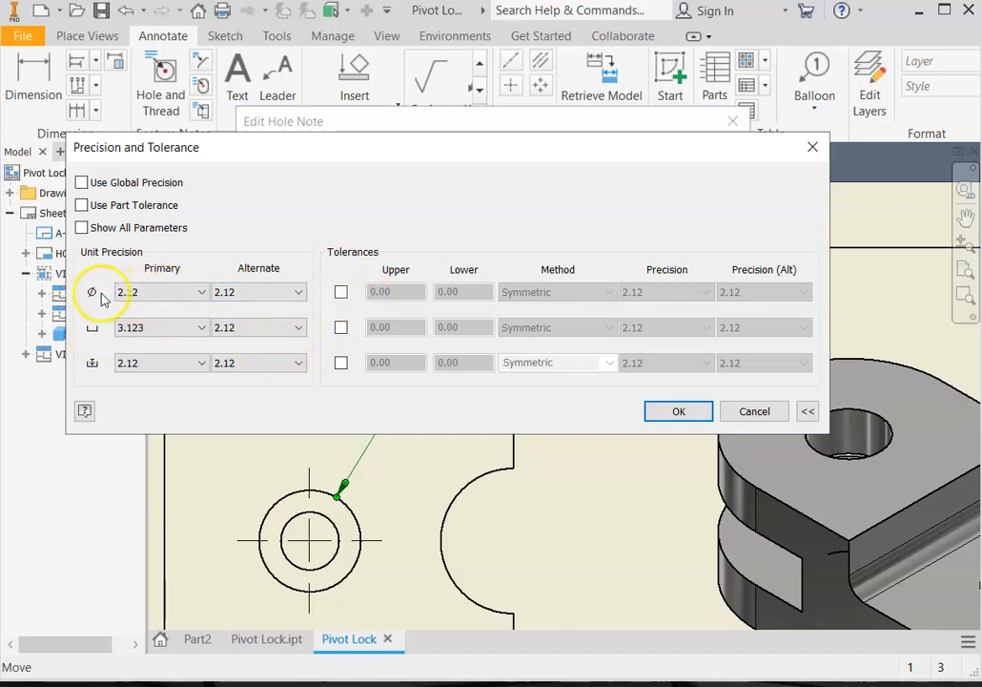
{"action": "left_click", "coordinate": [340, 292]}
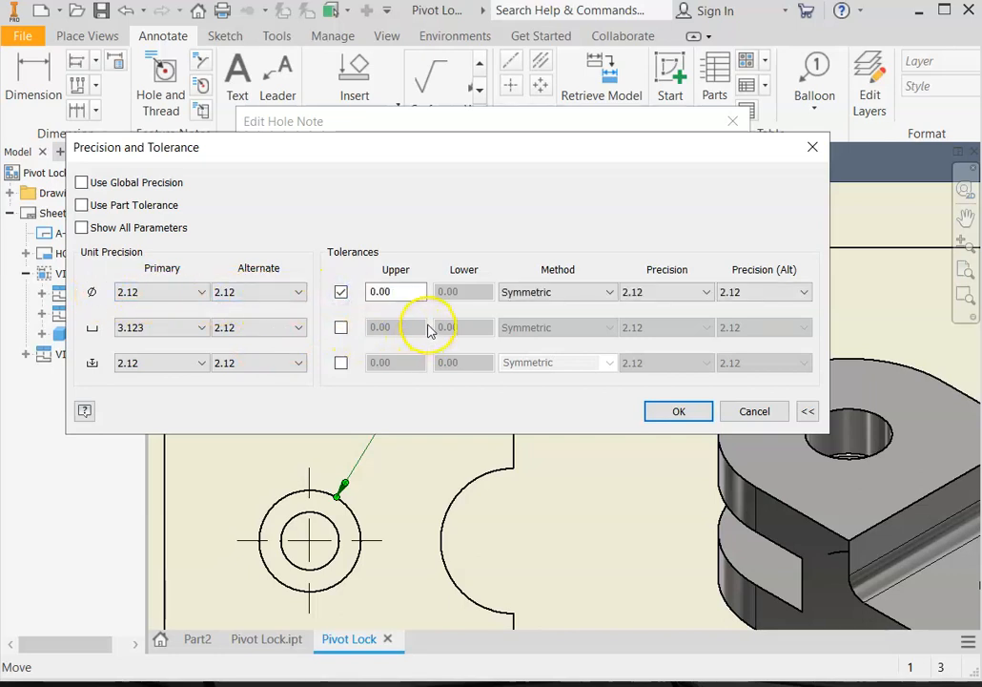
{"action": "left_click", "coordinate": [610, 293]}
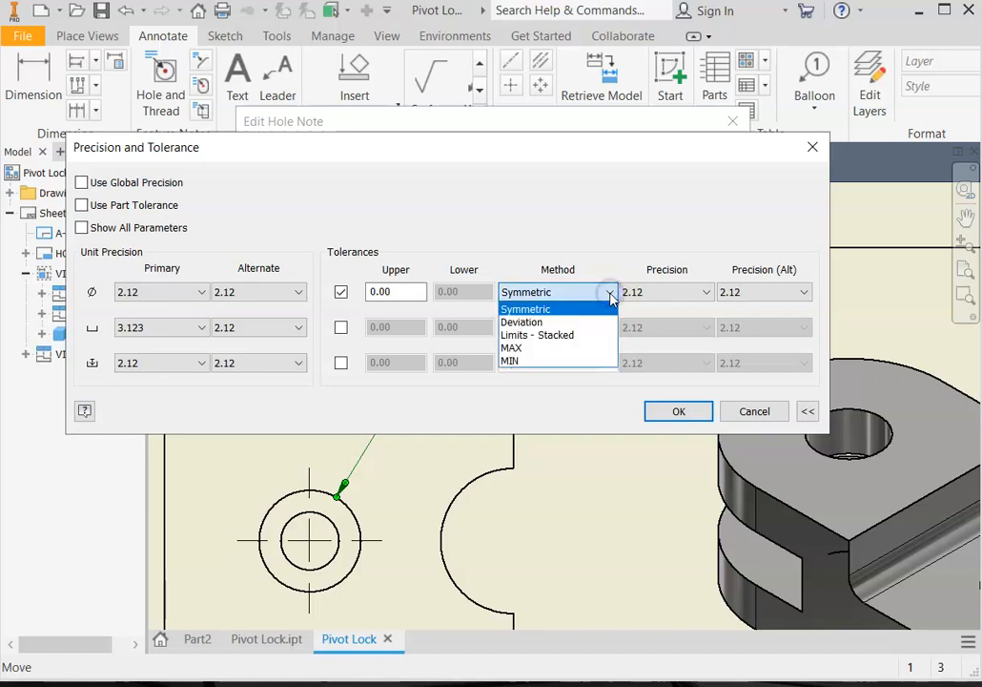
{"action": "left_click", "coordinate": [543, 335]}
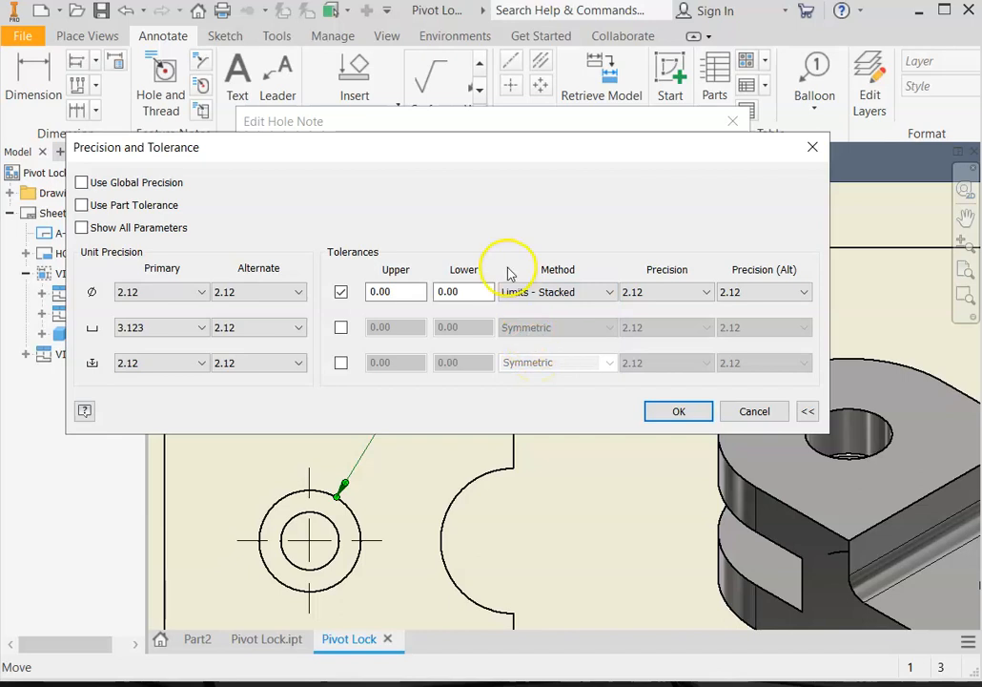
- Keep Limits - Stacked as the hole diameter's tolerance method and set its tolerance precision to 4.1234
{"action": "left_click", "coordinate": [603, 302]}
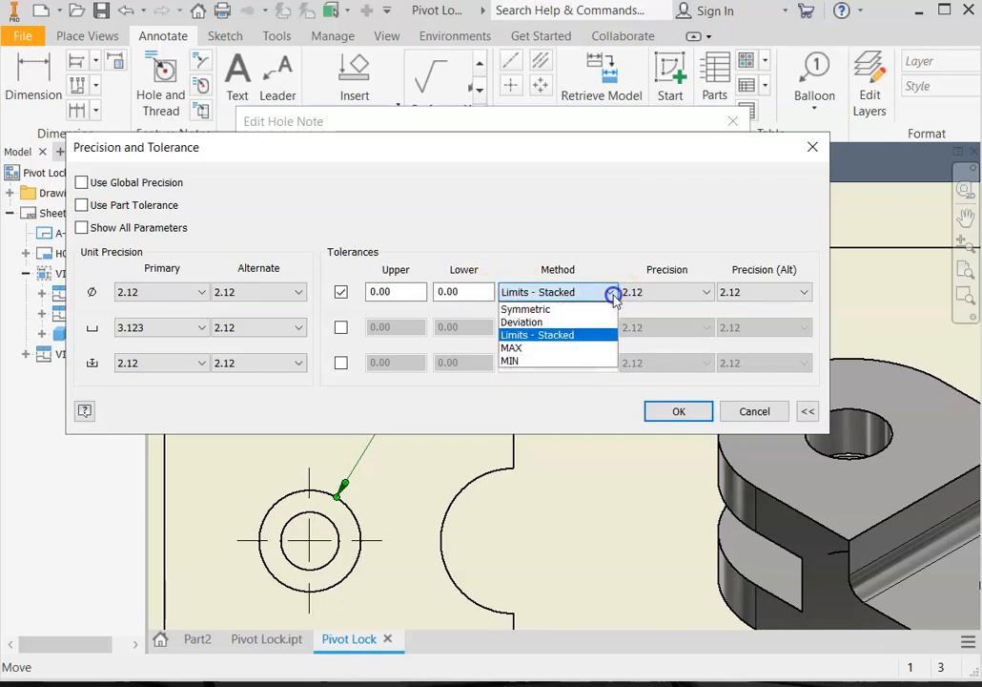
{"action": "left_click", "coordinate": [550, 336]}
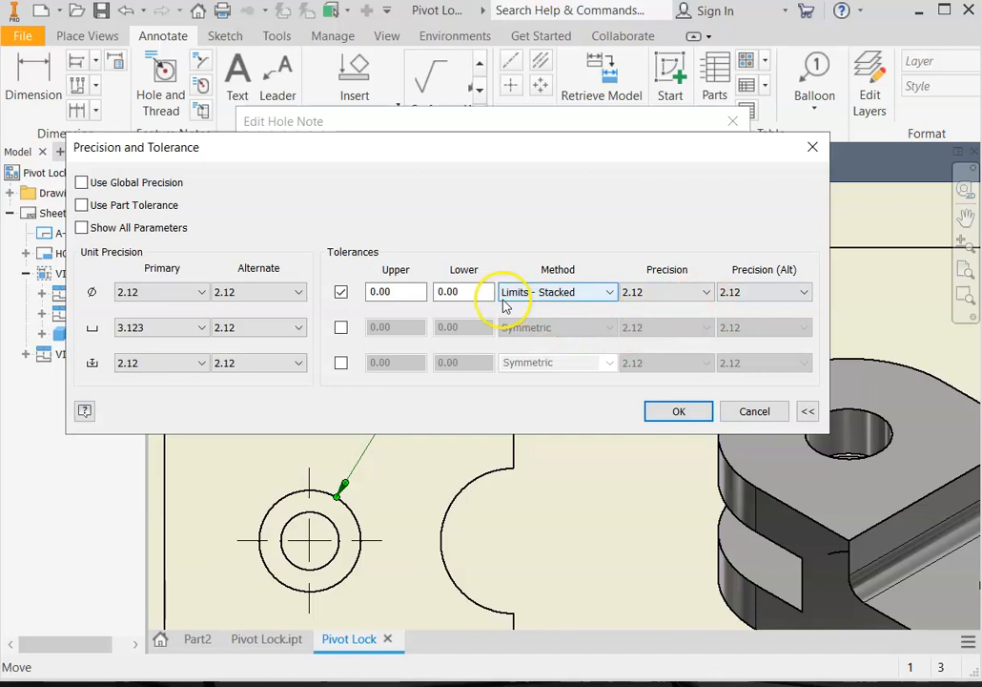
{"action": "left_click", "coordinate": [706, 293]}
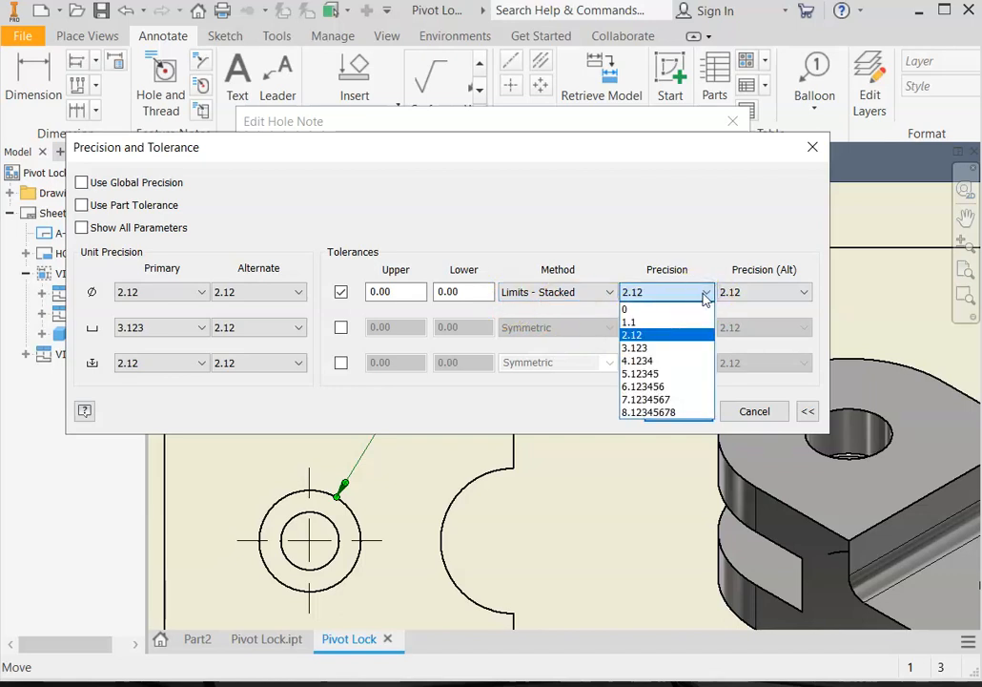
{"action": "left_click", "coordinate": [650, 362]}
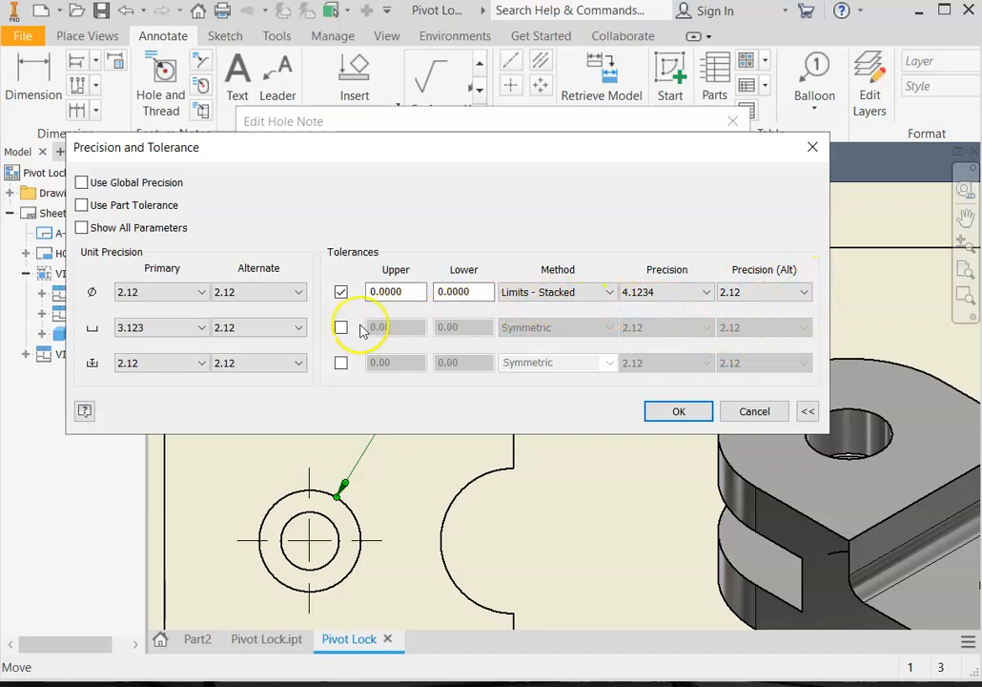
- Set the hole diameter's upper tolerance to 0.0004, checking it against FIT table.pdf, and apply the hole note changes
{"action": "left_click", "coordinate": [407, 290]}
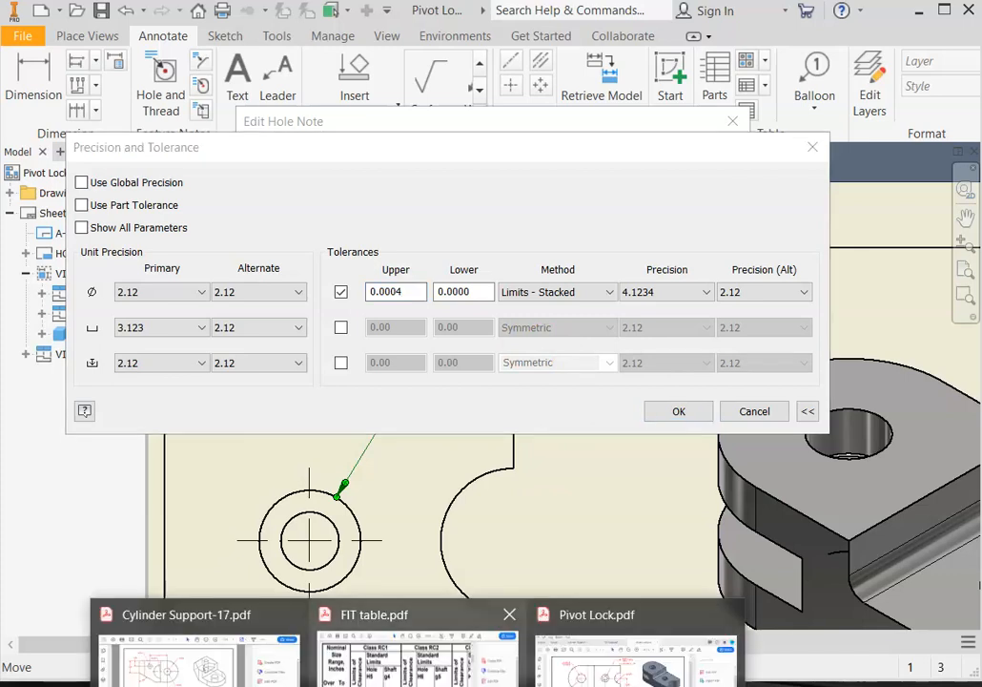
{"action": "left_click", "coordinate": [486, 677]}
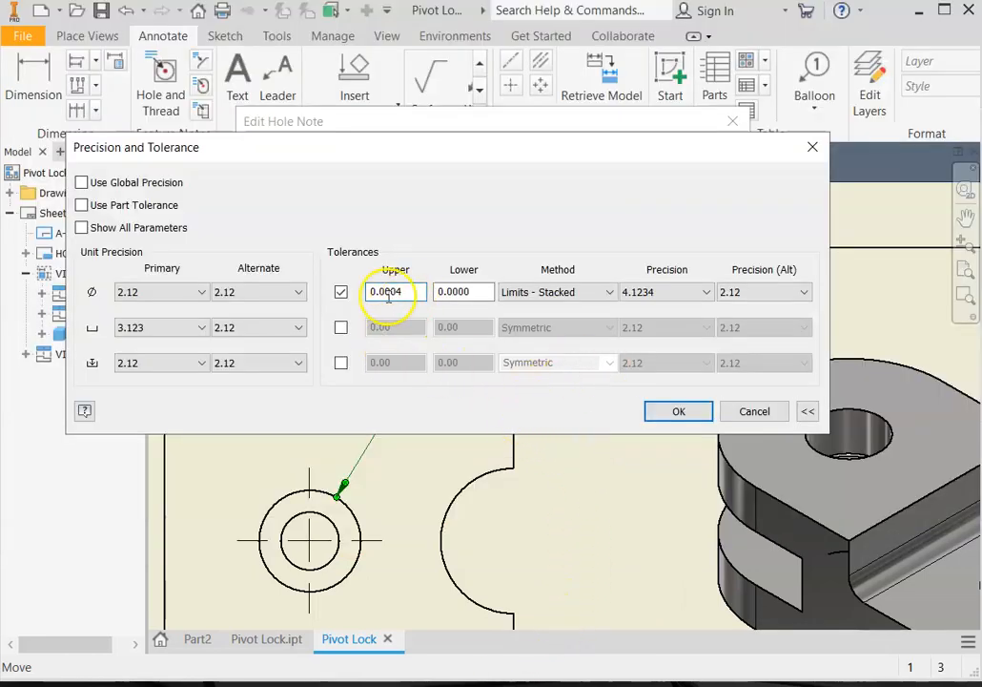
{"action": "left_click", "coordinate": [436, 291]}
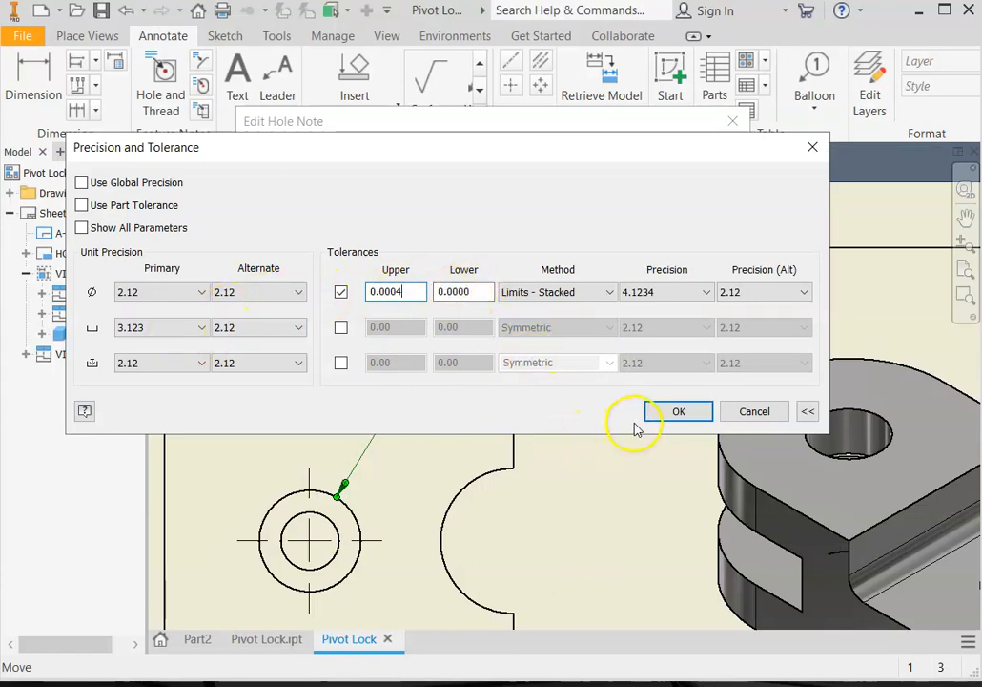
{"action": "left_click", "coordinate": [669, 411]}
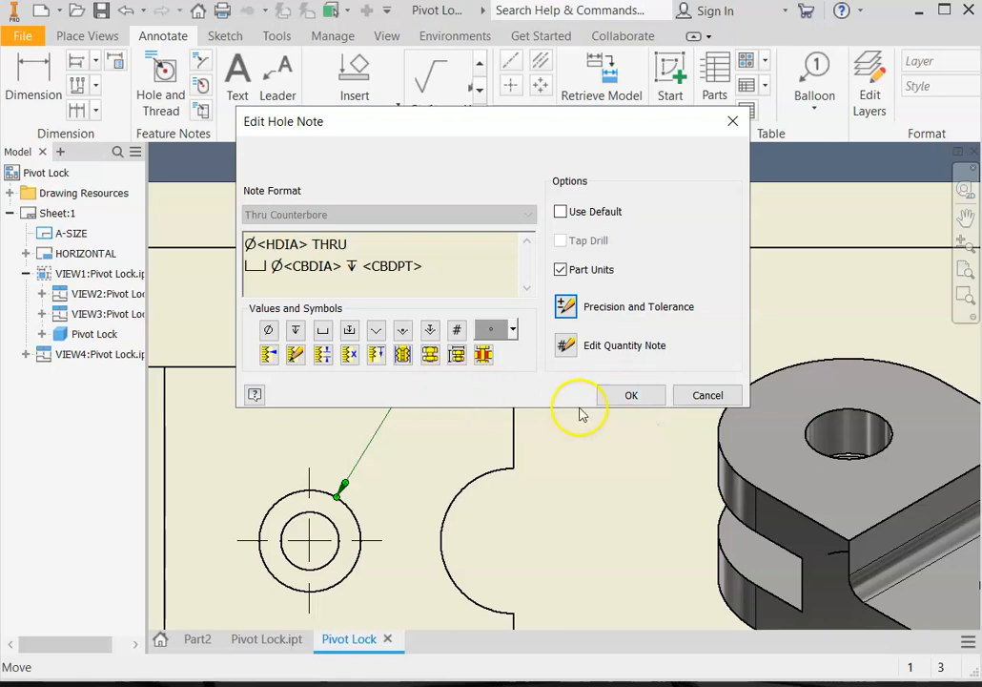
{"action": "left_click", "coordinate": [632, 397]}
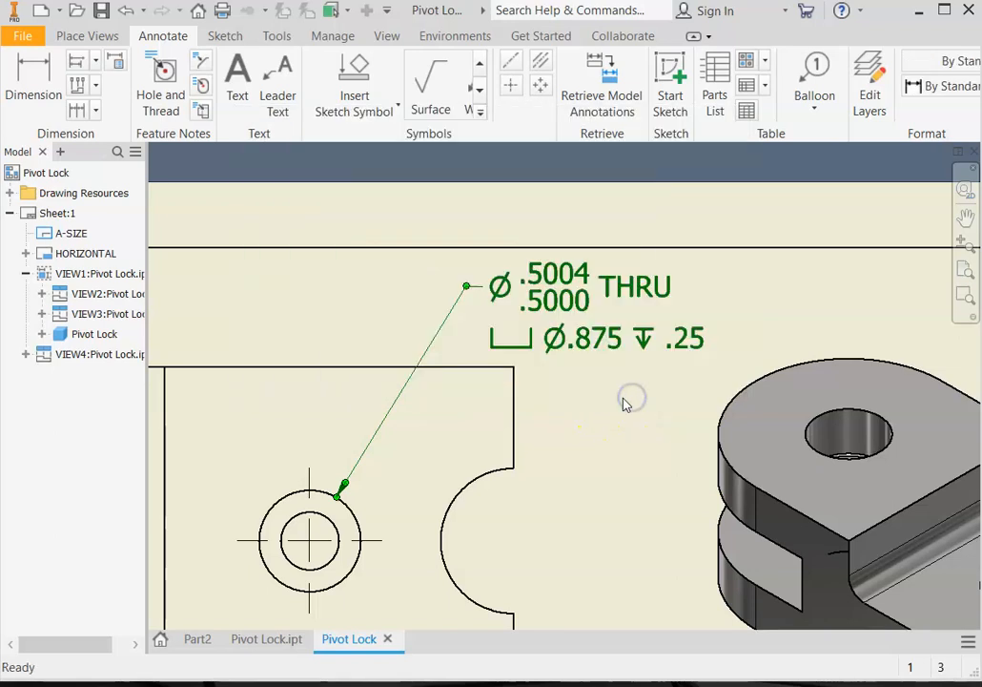
- Examine the edited counterbore hole note's stacked diameter limits, counterbore diameter and depth beside the top view
{"action": "scroll", "coordinate": [592, 398], "scroll_direction": "down", "scroll_amount": 3}
{"action": "middle_click_drag", "start_coordinate": [606, 451], "coordinate": [621, 526]}
{"action": "scroll", "coordinate": [621, 527], "scroll_direction": "up", "scroll_amount": 2}
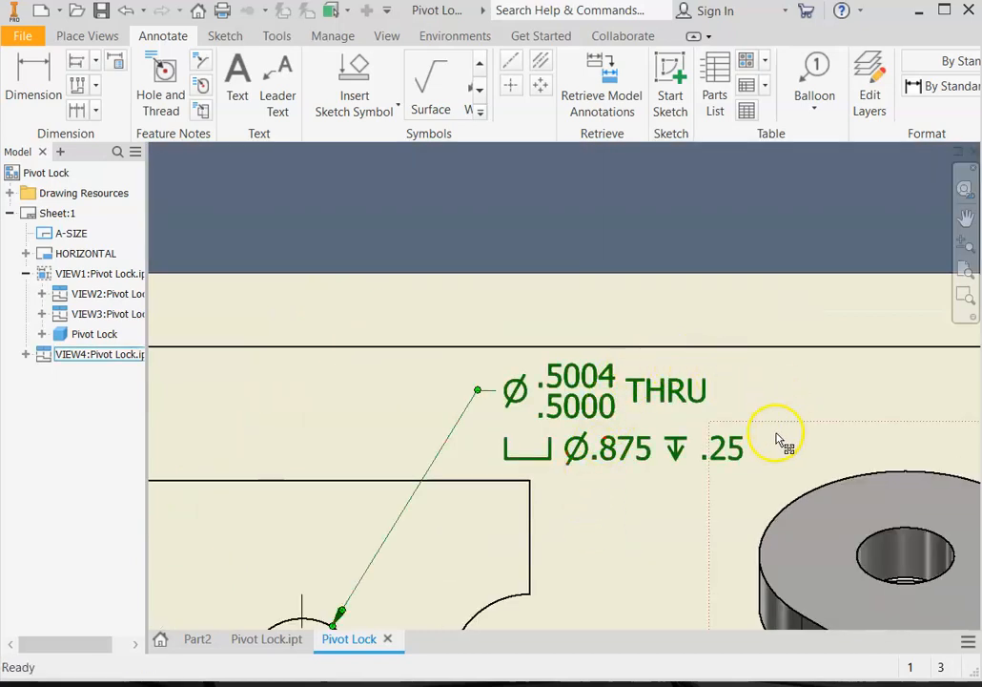
{"action": "left_click", "coordinate": [545, 406]}
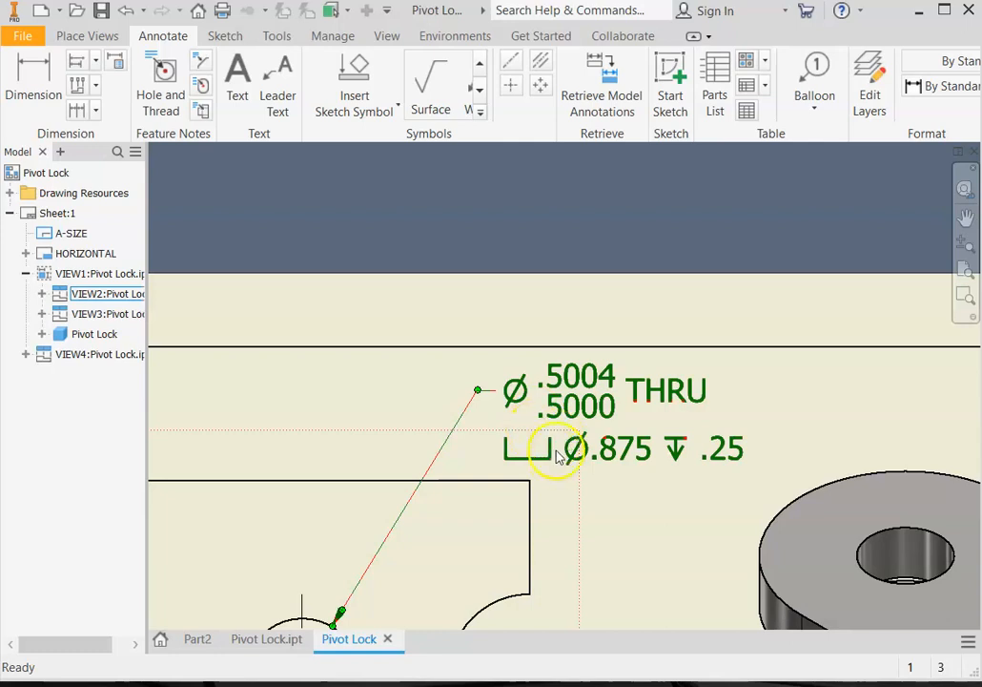
{"action": "scroll", "coordinate": [558, 457], "scroll_direction": "up", "scroll_amount": 2}
{"action": "mouse_move", "coordinate": [533, 546]}
{"action": "middle_mouse_down"}
{"action": "mouse_move", "coordinate": [526, 533]}
{"action": "mouse_move", "coordinate": [575, 397]}
{"action": "mouse_move", "coordinate": [591, 384]}
{"action": "middle_mouse_up"}
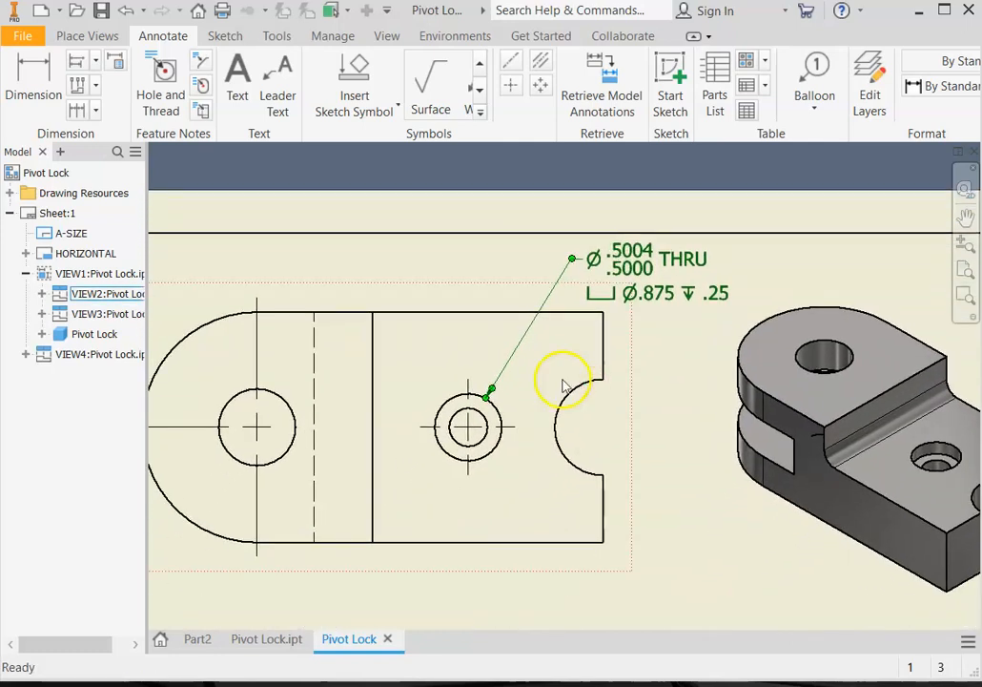
{"action": "mouse_move", "coordinate": [587, 435]}
{"action": "middle_mouse_down"}
{"action": "mouse_move", "coordinate": [556, 435]}
{"action": "mouse_move", "coordinate": [566, 391]}
{"action": "middle_mouse_up"}
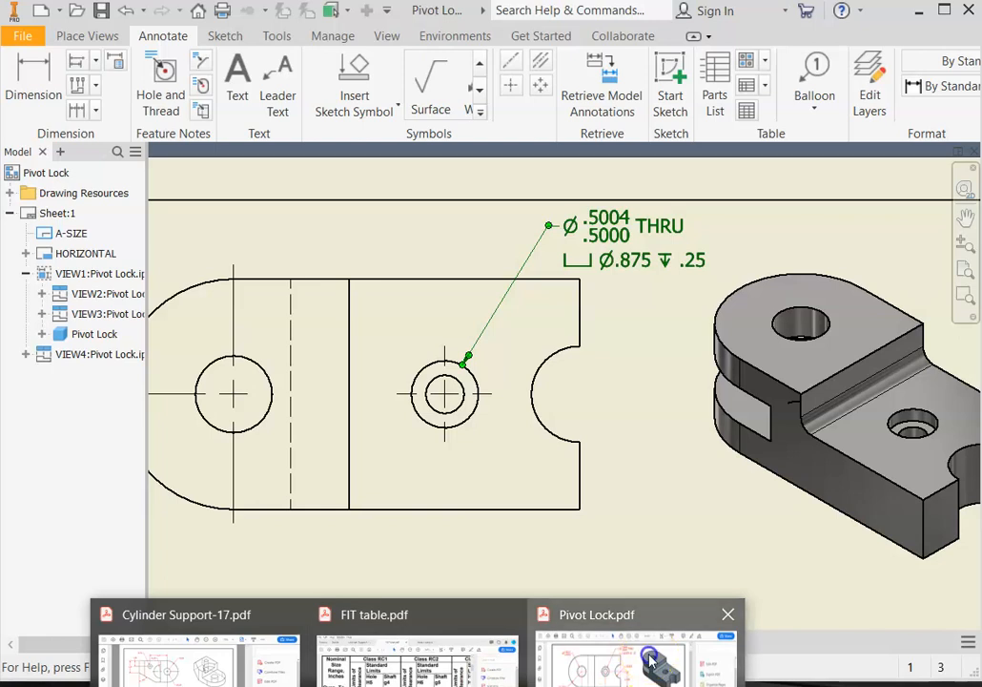
- Switch to Pivot Lock.pdf and examine the dimensions on the top, front and side views
{"action": "left_click", "coordinate": [610, 644]}
{"action": "scroll", "coordinate": [572, 453], "scroll_direction": "down", "scroll_amount": 1}
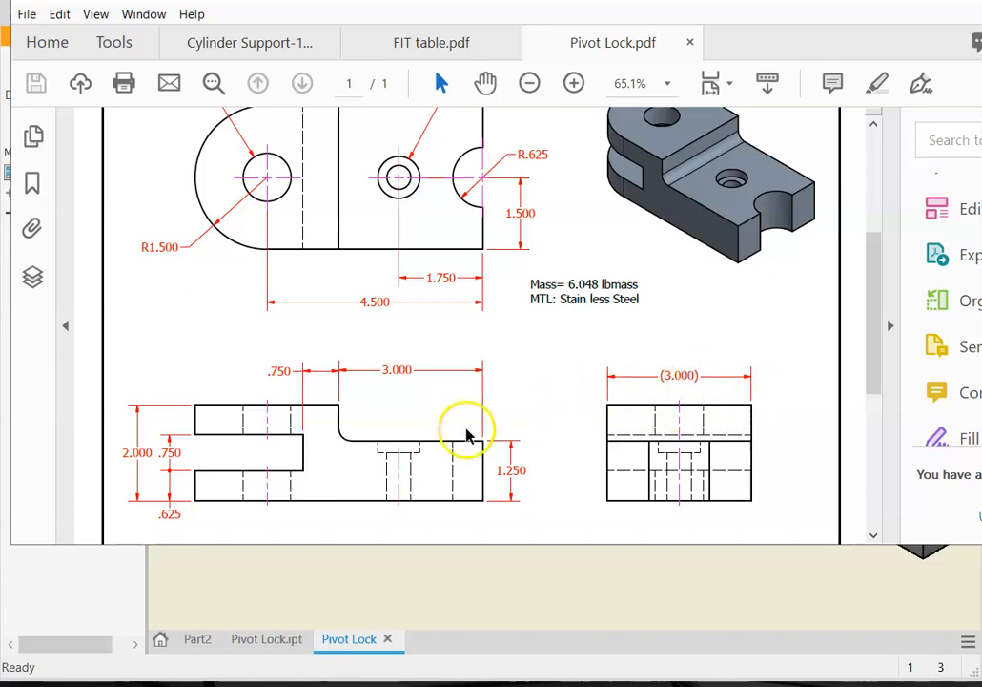
{"action": "scroll", "coordinate": [467, 434], "scroll_direction": "up", "scroll_amount": 1}
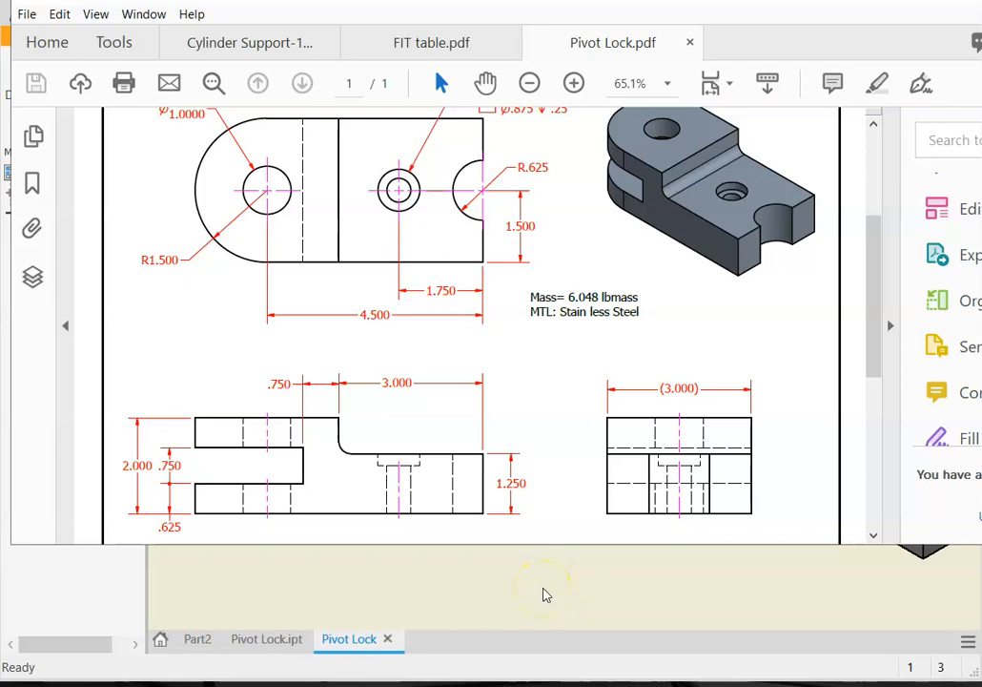
- Return to the Inventor drawing and review the whole sheet with all its views and the title block
{"action": "left_click", "coordinate": [549, 589]}
{"action": "scroll", "coordinate": [561, 563], "scroll_direction": "down", "scroll_amount": 3}
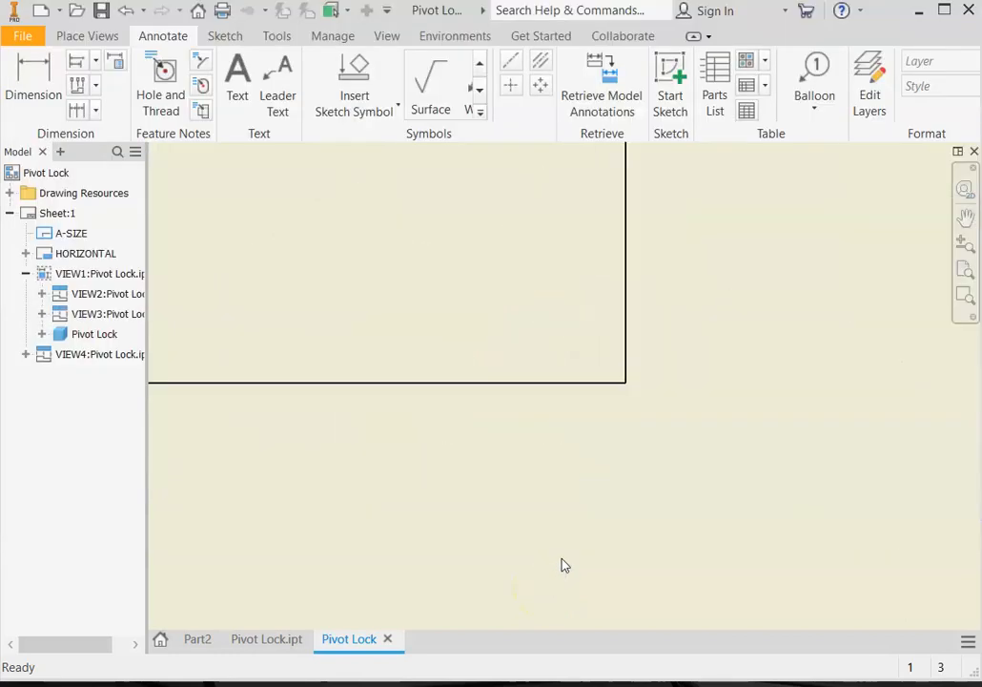
{"action": "scroll", "coordinate": [561, 563], "scroll_direction": "up", "scroll_amount": 4}
{"action": "middle_click_drag", "start_coordinate": [566, 562], "coordinate": [520, 512]}
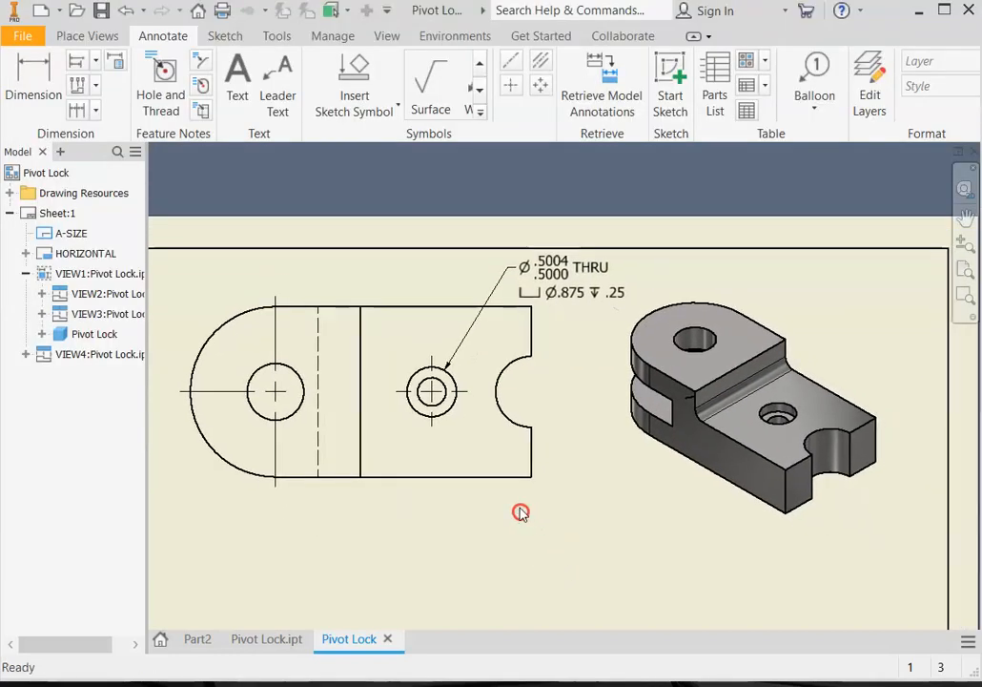
{"action": "scroll", "coordinate": [520, 520], "scroll_direction": "up", "scroll_amount": 1}
{"action": "scroll", "coordinate": [520, 520], "scroll_direction": "down", "scroll_amount": 3}
{"action": "scroll", "coordinate": [520, 520], "scroll_direction": "up", "scroll_amount": 4}
{"action": "mouse_move", "coordinate": [519, 519]}
{"action": "middle_mouse_down"}
{"action": "mouse_move", "coordinate": [471, 389]}
{"action": "mouse_move", "coordinate": [497, 360]}
{"action": "middle_mouse_up"}
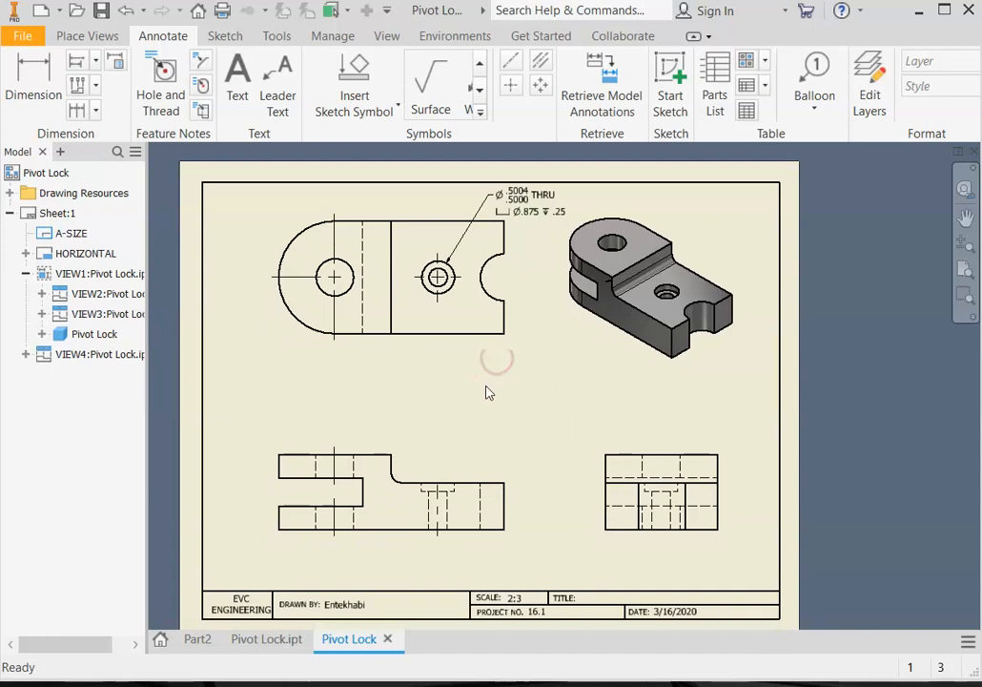